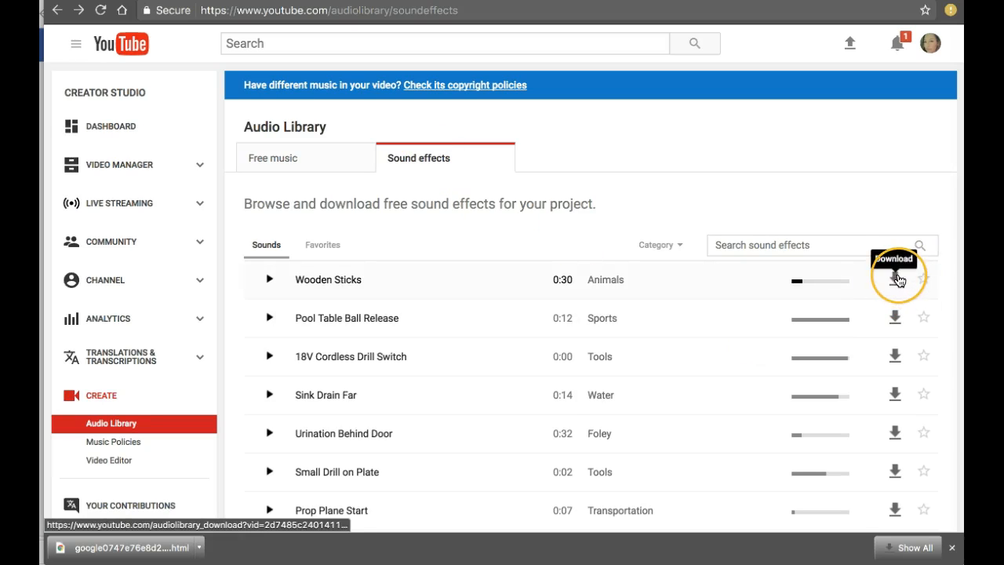
Open the Video Editor from the Audio Library and pause the project preview
{"action": "left_click", "coordinate": [270, 357]}
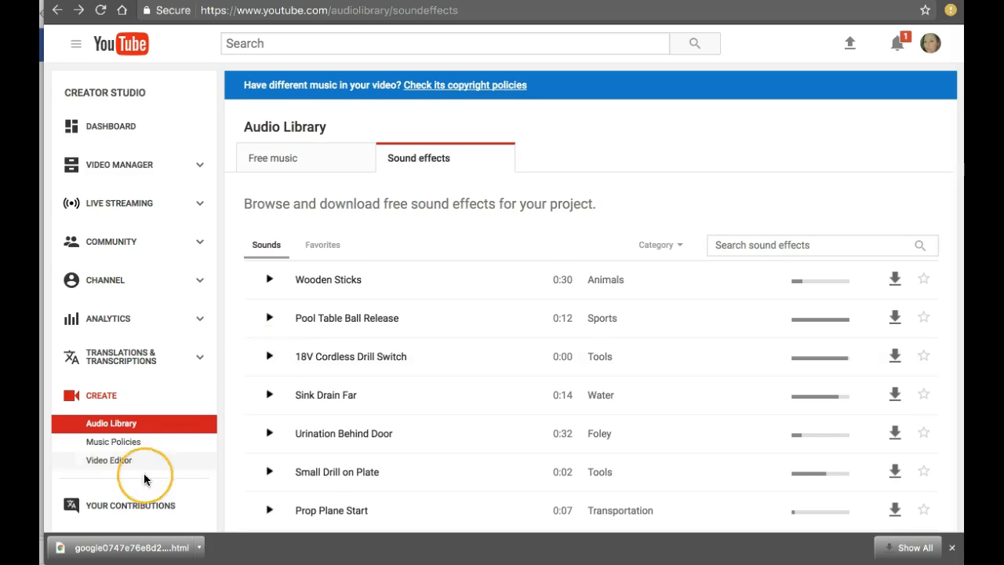
{"action": "left_click", "coordinate": [108, 463]}
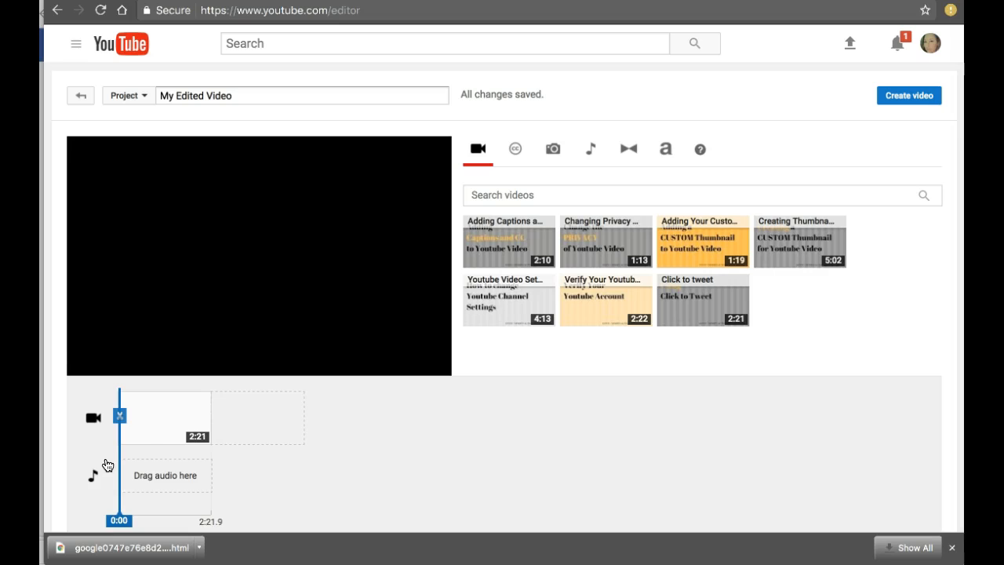
{"action": "left_click", "coordinate": [87, 366]}
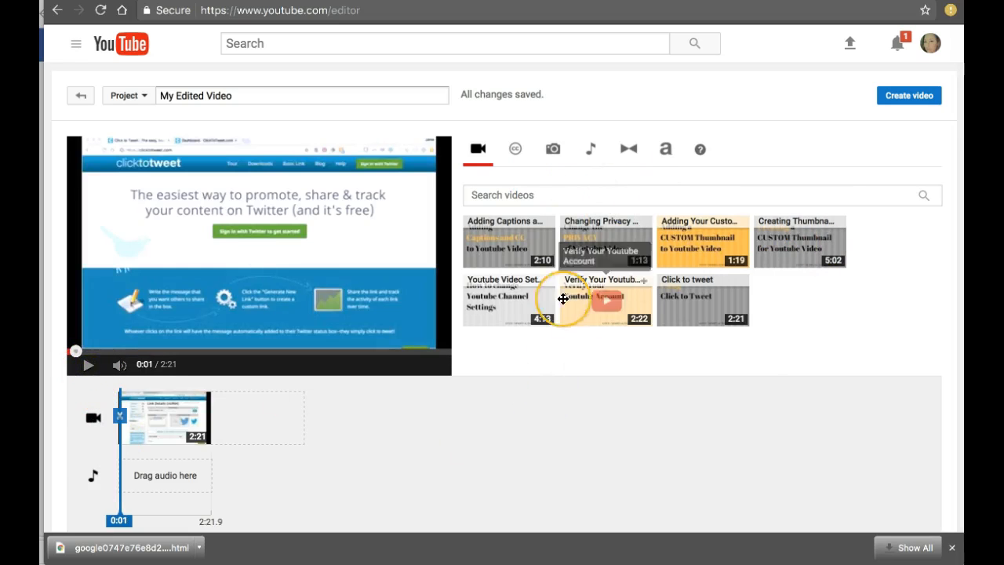
Remove the existing clip from the timeline and add the "Click to tweet" video to the video track
{"action": "mouse_move", "coordinate": [182, 404]}
{"action": "left_mouse_down"}
{"action": "mouse_move", "coordinate": [701, 274]}
{"action": "mouse_move", "coordinate": [511, 341]}
{"action": "mouse_move", "coordinate": [201, 417]}
{"action": "mouse_move", "coordinate": [209, 438]}
{"action": "mouse_move", "coordinate": [285, 450]}
{"action": "mouse_move", "coordinate": [180, 419]}
{"action": "left_mouse_up"}
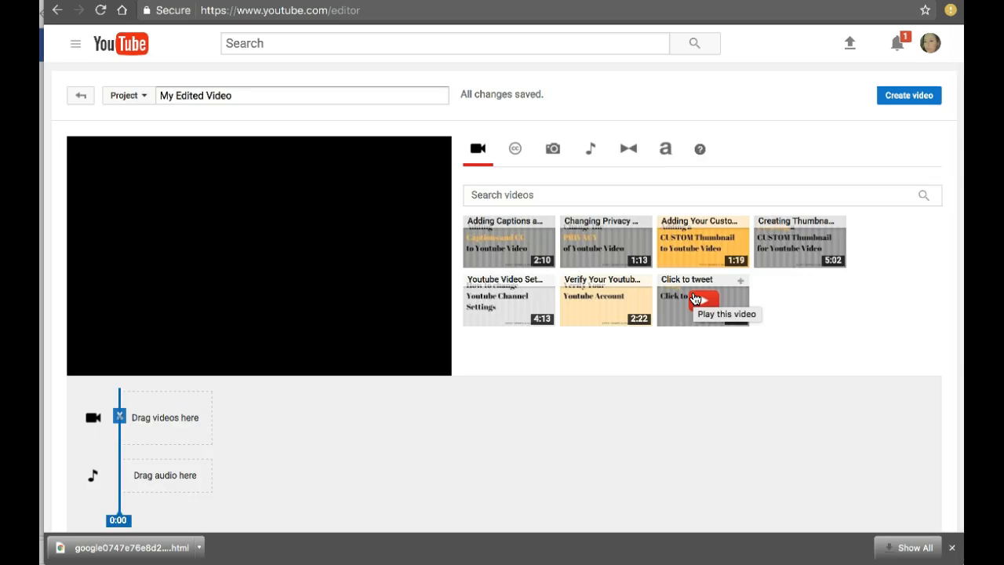
{"action": "left_click_drag", "start_coordinate": [699, 297], "coordinate": [172, 416]}
{"action": "left_click", "coordinate": [87, 365]}
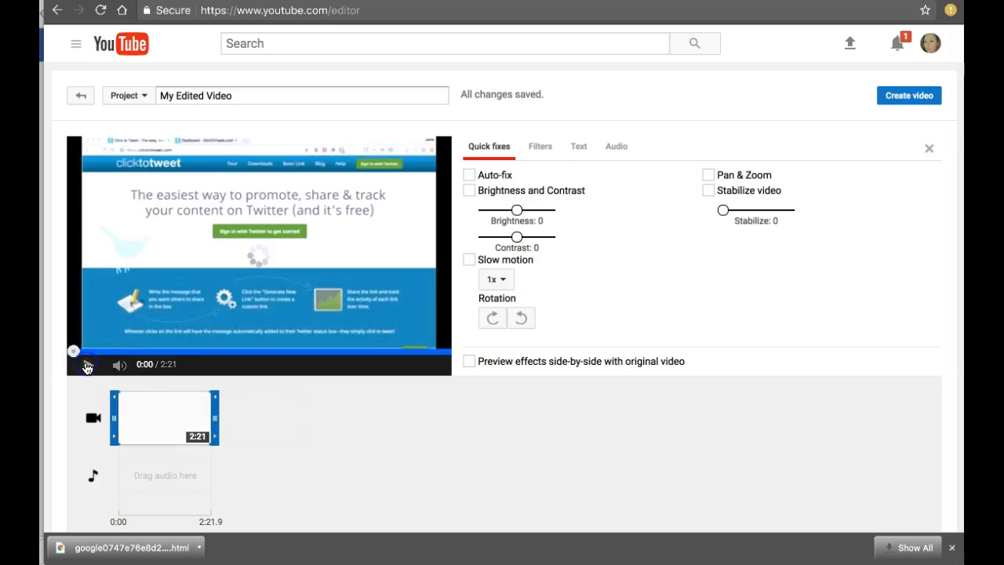
Scrub through the "Click to tweet" clip preview to about 1:40 to examine where to cut
{"action": "left_click_drag", "start_coordinate": [74, 351], "coordinate": [383, 354]}
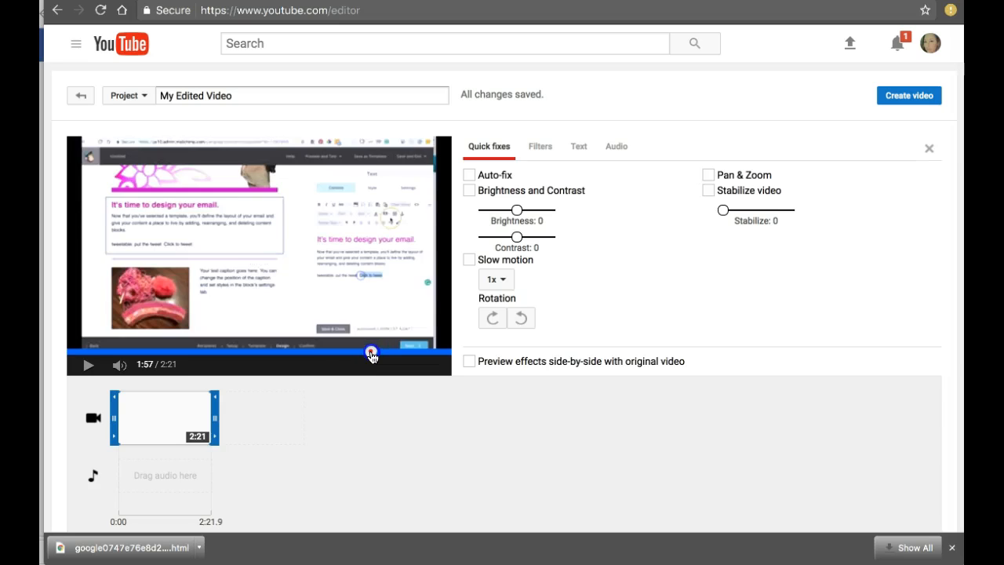
{"action": "left_click", "coordinate": [372, 355]}
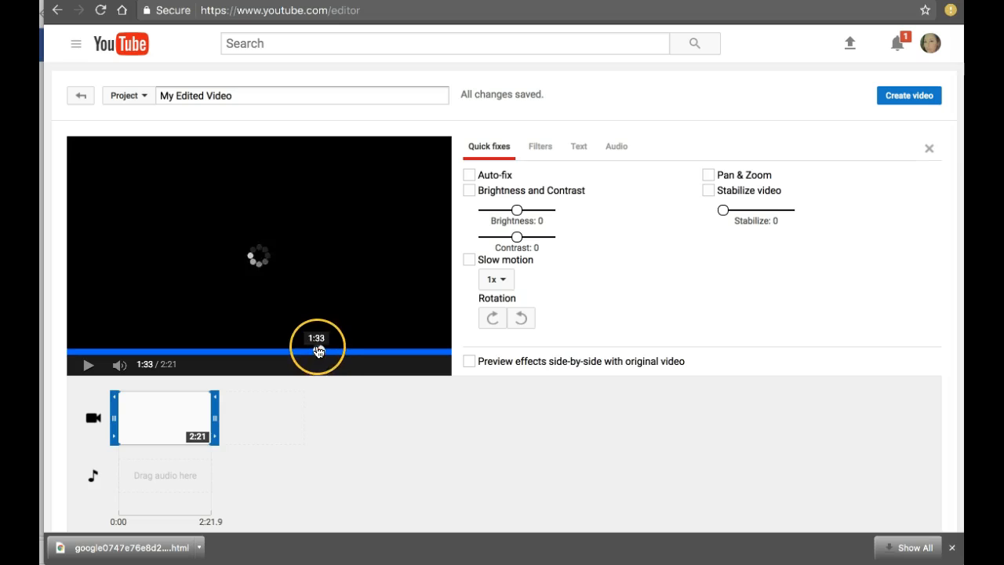
{"action": "left_click", "coordinate": [329, 354]}
{"action": "left_click", "coordinate": [333, 353]}
{"action": "left_click", "coordinate": [96, 372]}
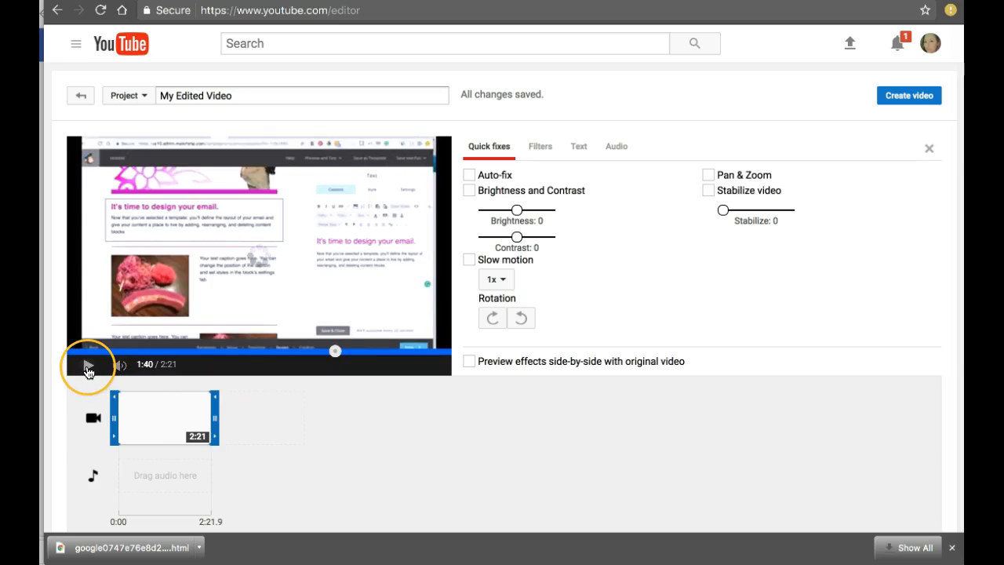
Split the "Click to tweet" clip on the timeline at about 1:21
{"action": "left_click", "coordinate": [141, 430]}
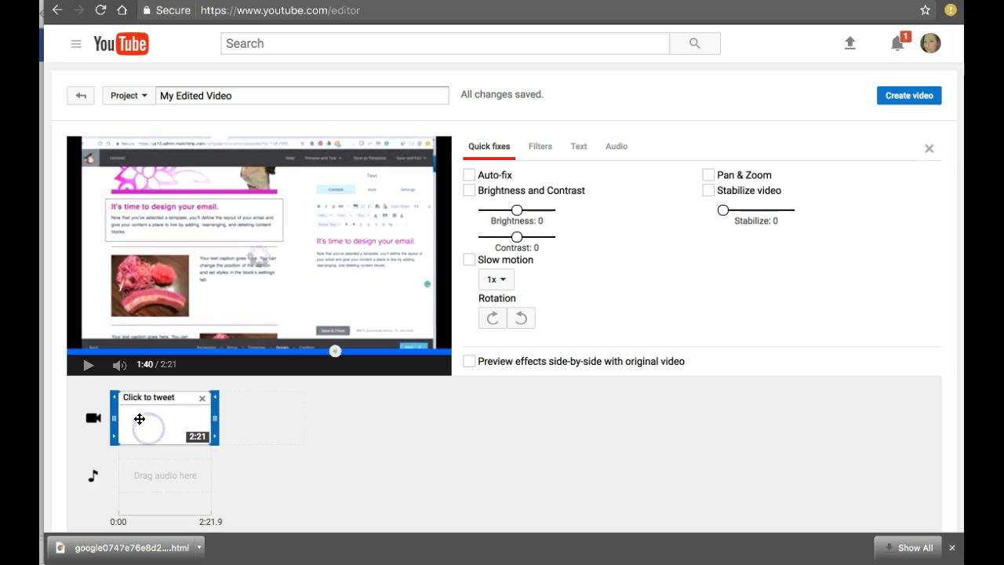
{"action": "left_click", "coordinate": [146, 476]}
{"action": "left_click", "coordinate": [128, 420]}
{"action": "left_click", "coordinate": [90, 375]}
{"action": "left_click_drag", "start_coordinate": [119, 416], "coordinate": [174, 416]}
{"action": "left_click", "coordinate": [175, 416]}
{"action": "left_click", "coordinate": [118, 453]}
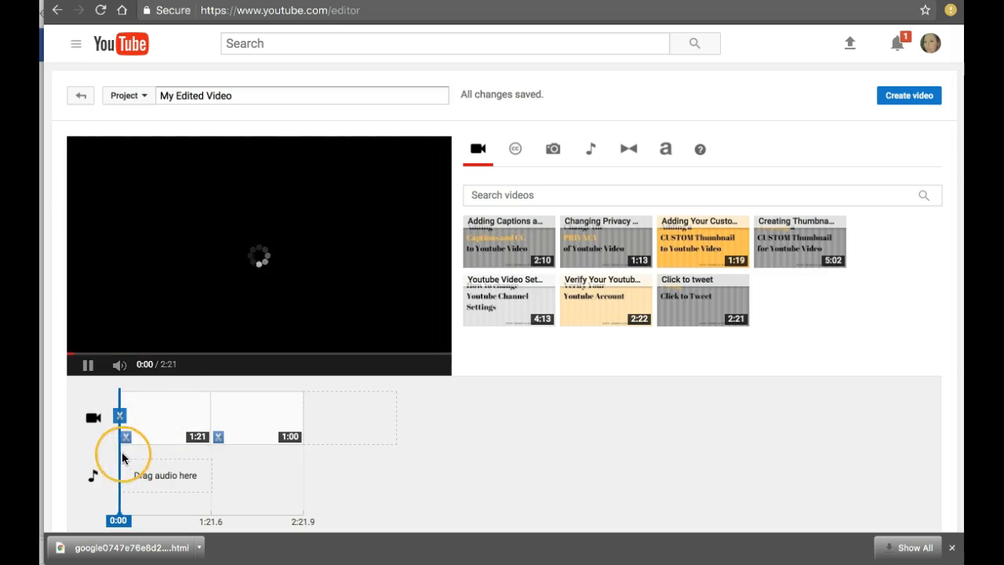
Split the second part of the "Click to tweet" video at about 1:36, just before its scene changes
{"action": "left_click_drag", "start_coordinate": [119, 455], "coordinate": [185, 455]}
{"action": "left_click", "coordinate": [181, 409]}
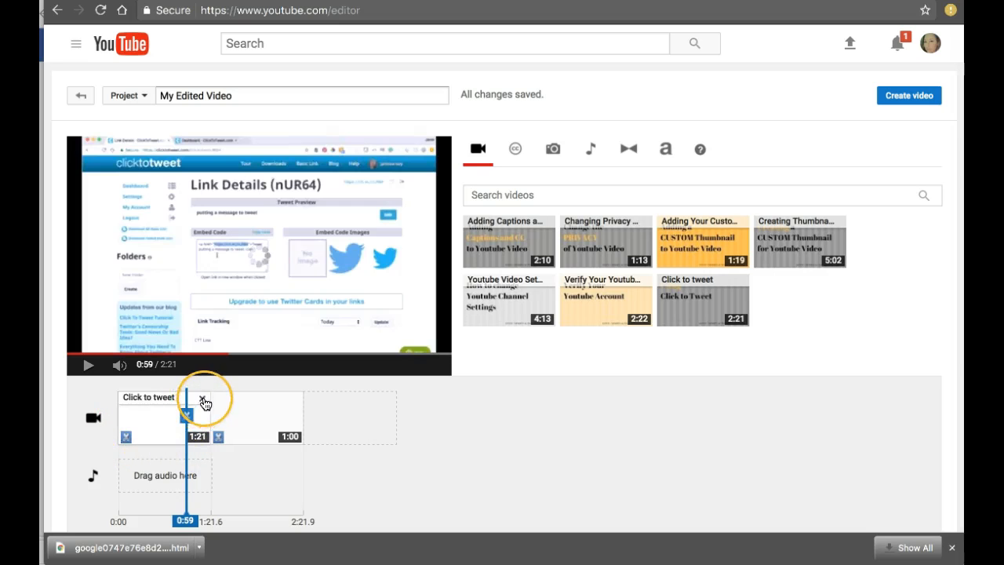
{"action": "left_click_drag", "start_coordinate": [185, 463], "coordinate": [228, 461]}
{"action": "left_click", "coordinate": [251, 454]}
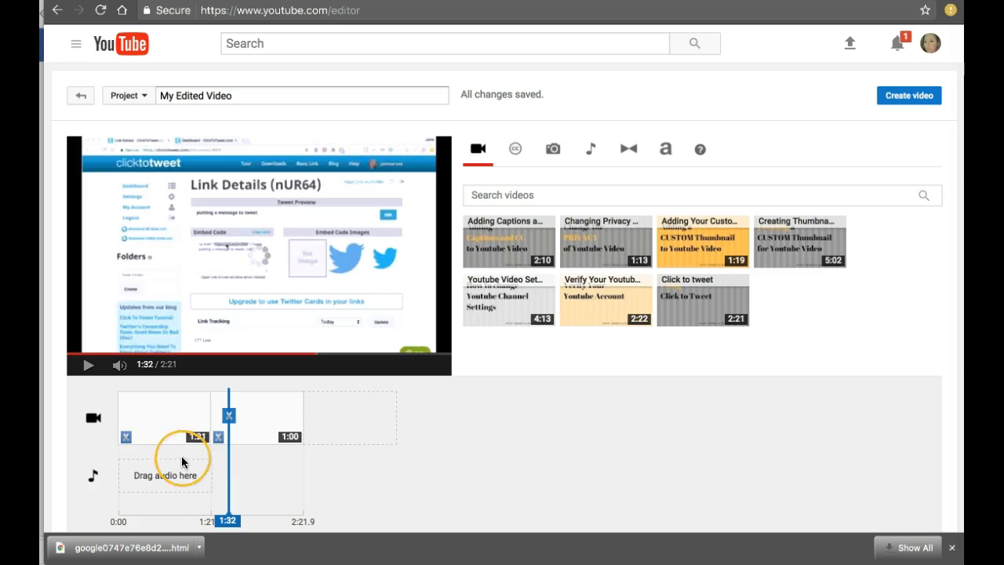
{"action": "left_click", "coordinate": [87, 369]}
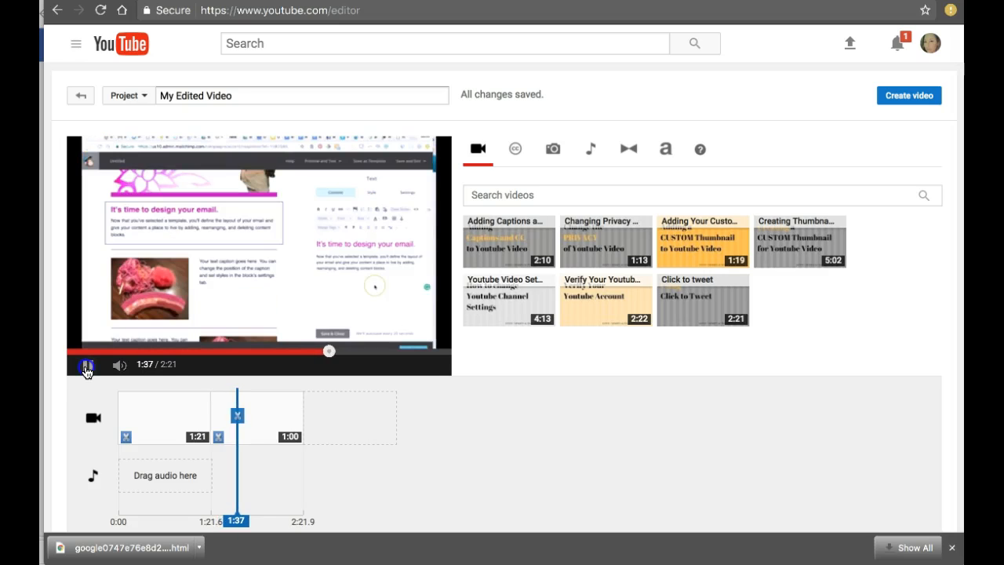
{"action": "left_click", "coordinate": [238, 445]}
{"action": "left_click", "coordinate": [237, 445]}
{"action": "left_click_drag", "start_coordinate": [234, 448], "coordinate": [233, 446]}
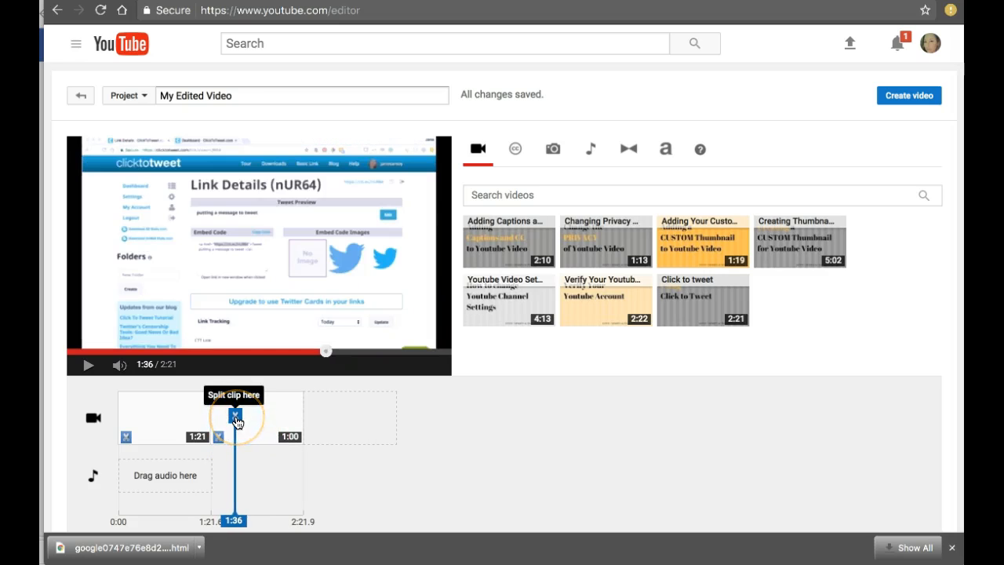
{"action": "left_click", "coordinate": [236, 417]}
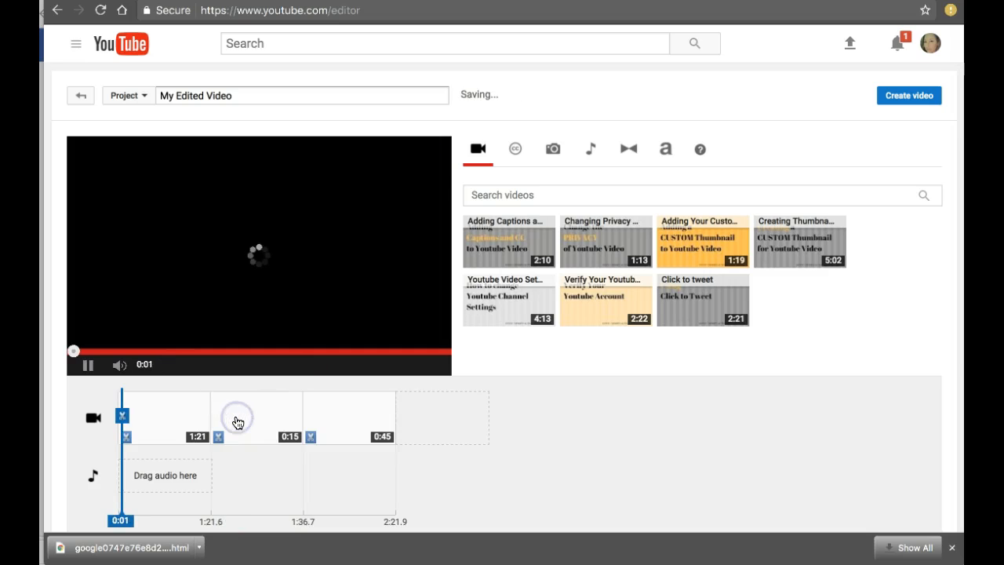
{"action": "left_click", "coordinate": [93, 367]}
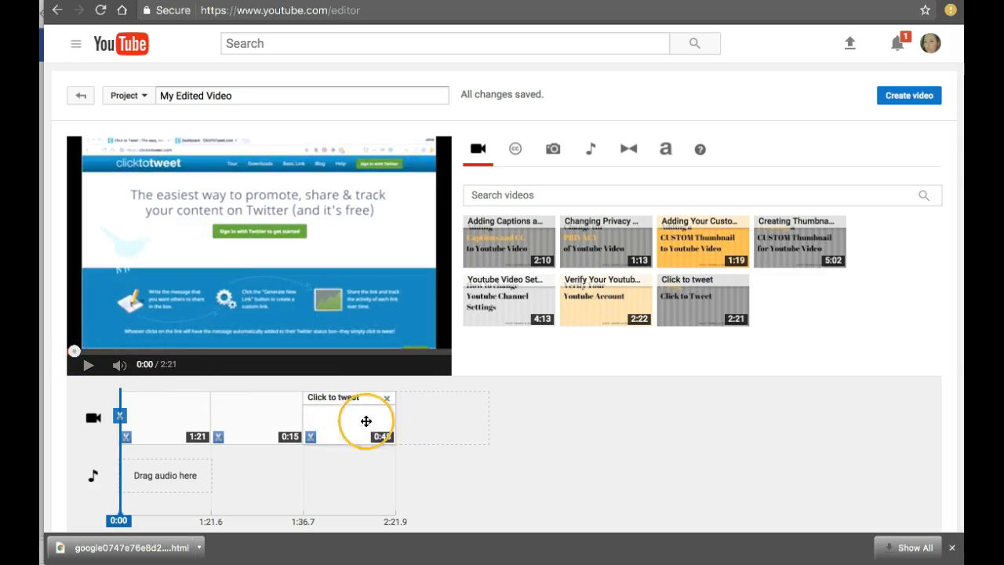
Remove the last of the three clips from the video track and pause the preview
{"action": "left_click_drag", "start_coordinate": [342, 456], "coordinate": [127, 456]}
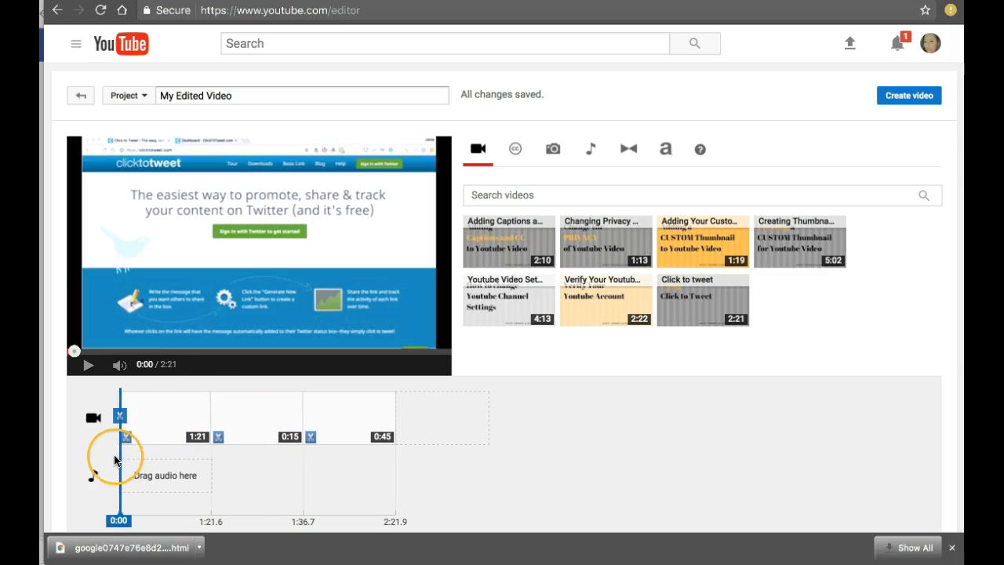
{"action": "left_click", "coordinate": [225, 455]}
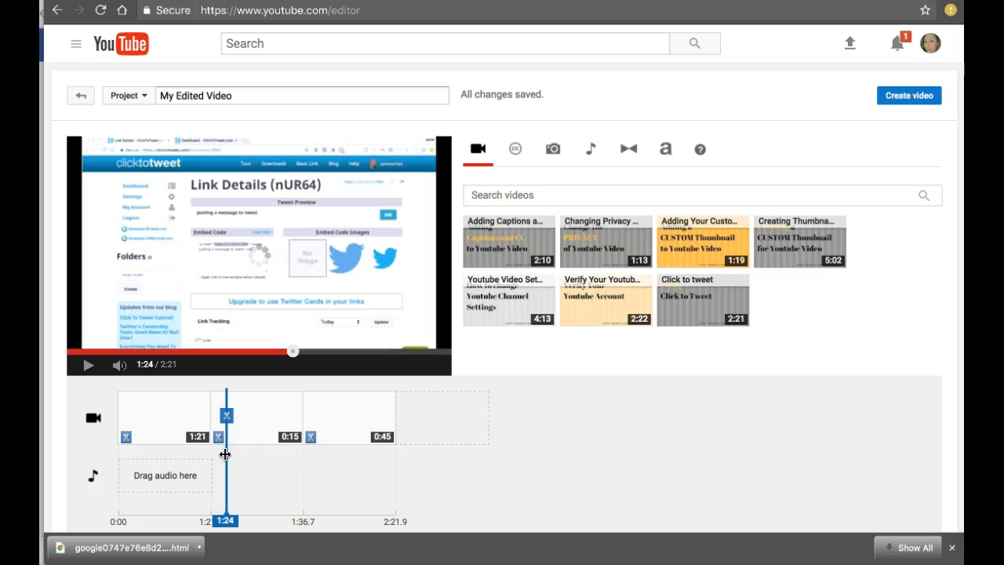
{"action": "left_click", "coordinate": [386, 400]}
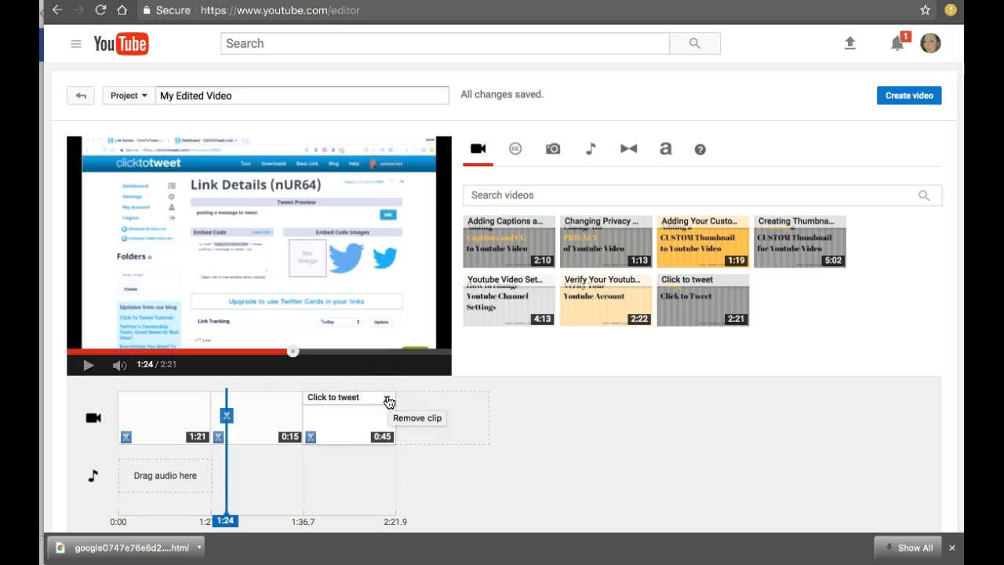
{"action": "left_click", "coordinate": [388, 402]}
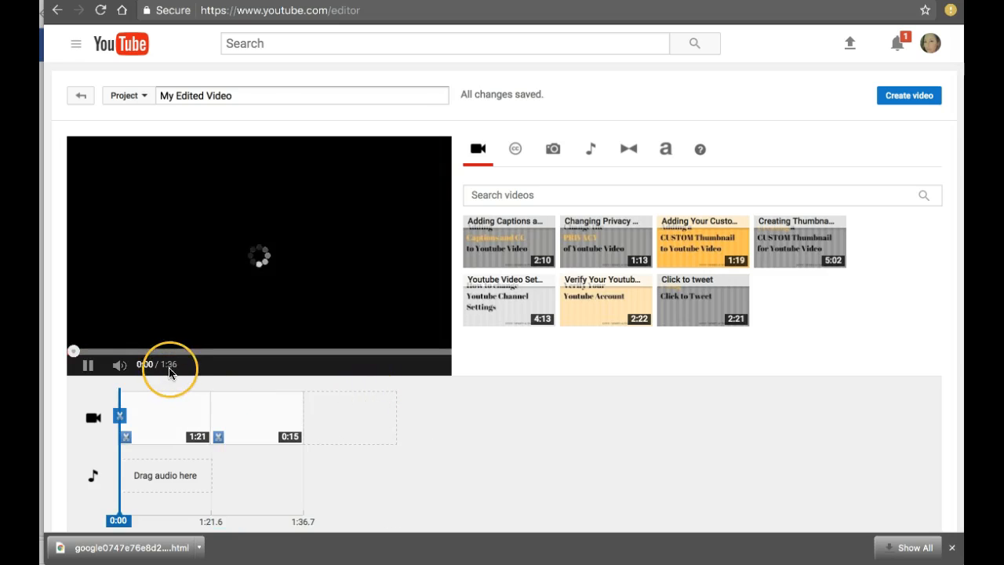
{"action": "left_click", "coordinate": [88, 365]}
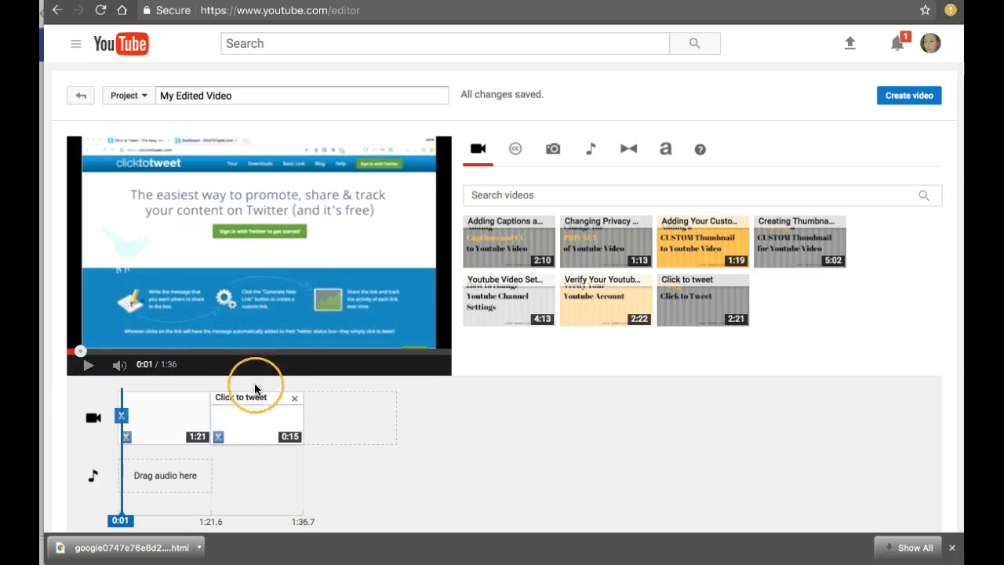
Move the playhead to about 1:34 to review the end of the shortened video
{"action": "mouse_move", "coordinate": [122, 463]}
{"action": "left_mouse_down"}
{"action": "mouse_move", "coordinate": [301, 464]}
{"action": "mouse_move", "coordinate": [288, 464]}
{"action": "left_mouse_up"}
{"action": "left_click", "coordinate": [101, 392]}
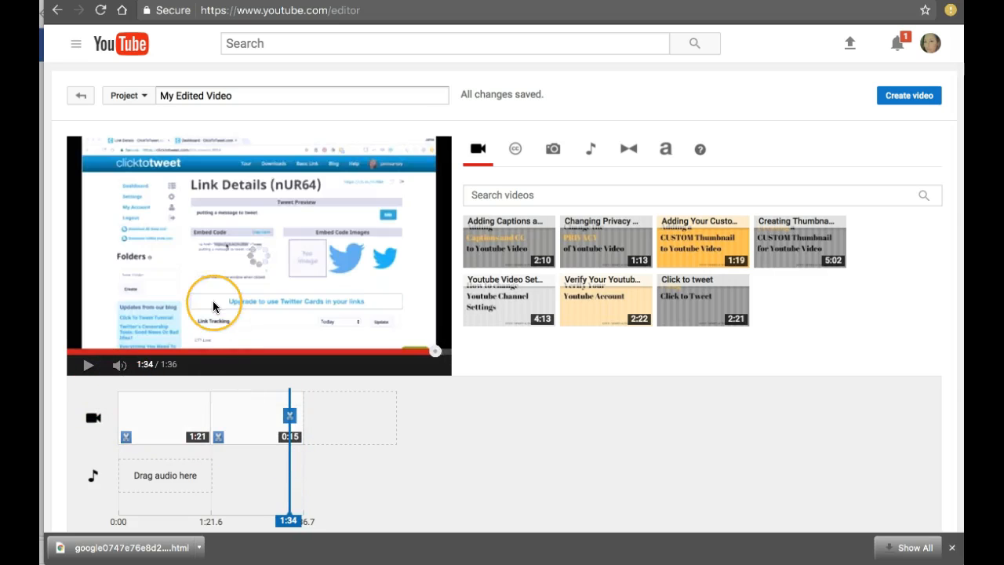
{"action": "mouse_move", "coordinate": [260, 404]}
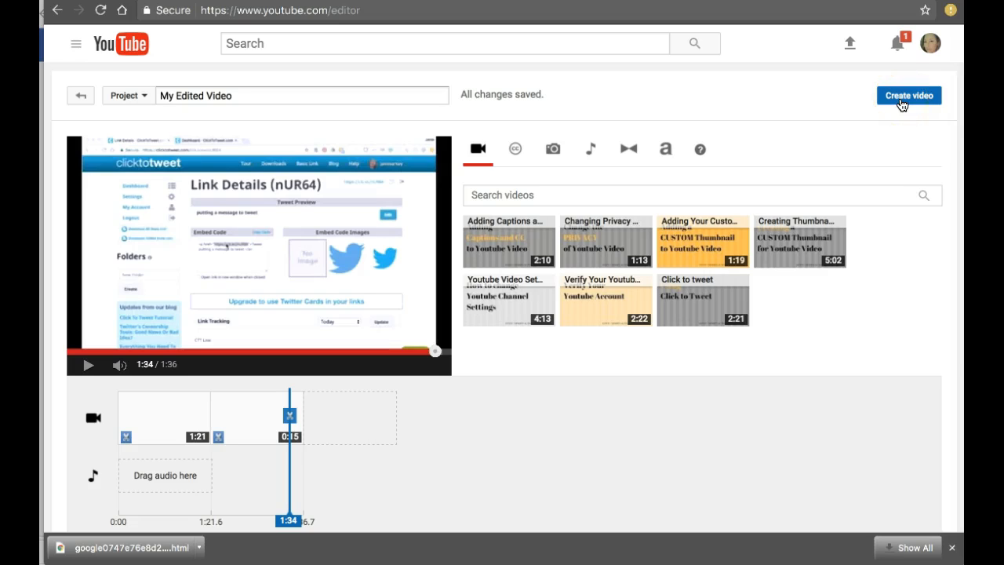
{"action": "mouse_move", "coordinate": [688, 288]}
{"action": "left_click", "coordinate": [294, 420]}
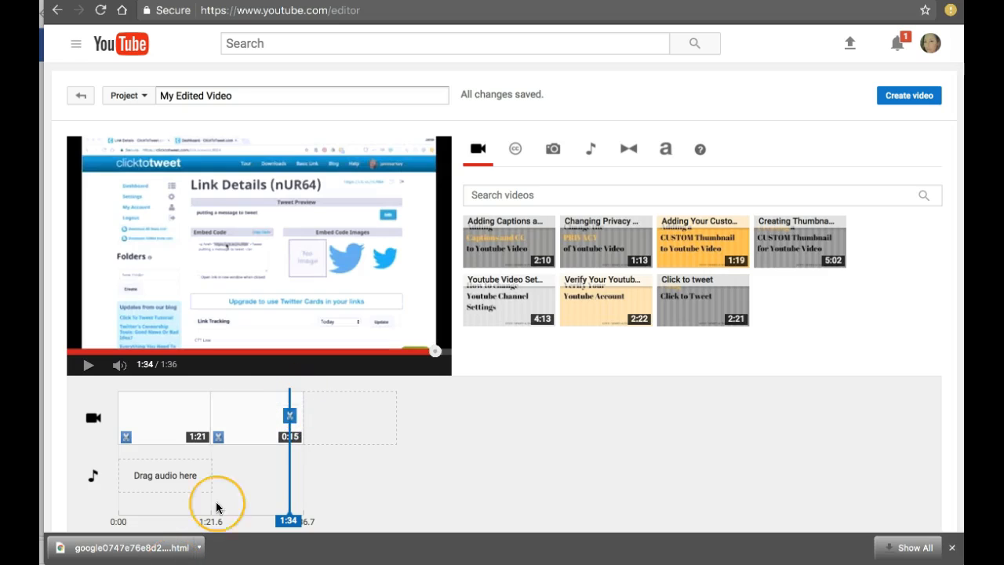
{"action": "mouse_move", "coordinate": [199, 415]}
{"action": "left_mouse_down"}
{"action": "mouse_move", "coordinate": [220, 414]}
{"action": "mouse_move", "coordinate": [204, 416]}
{"action": "left_mouse_up"}
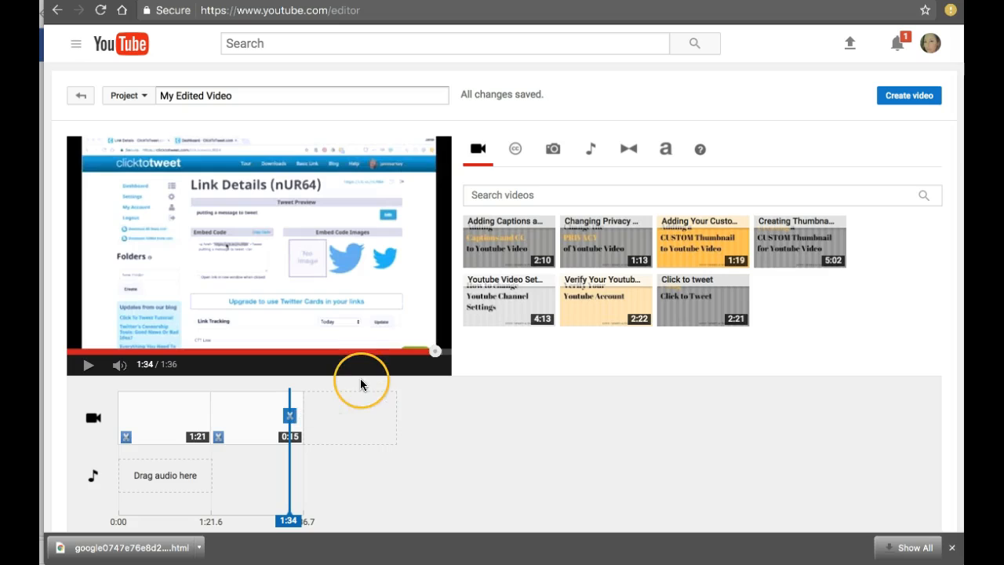
Add the "By Your Side' Acoustic Guitar Beat" song to the audio track and lower its volume
{"action": "left_click", "coordinate": [593, 150]}
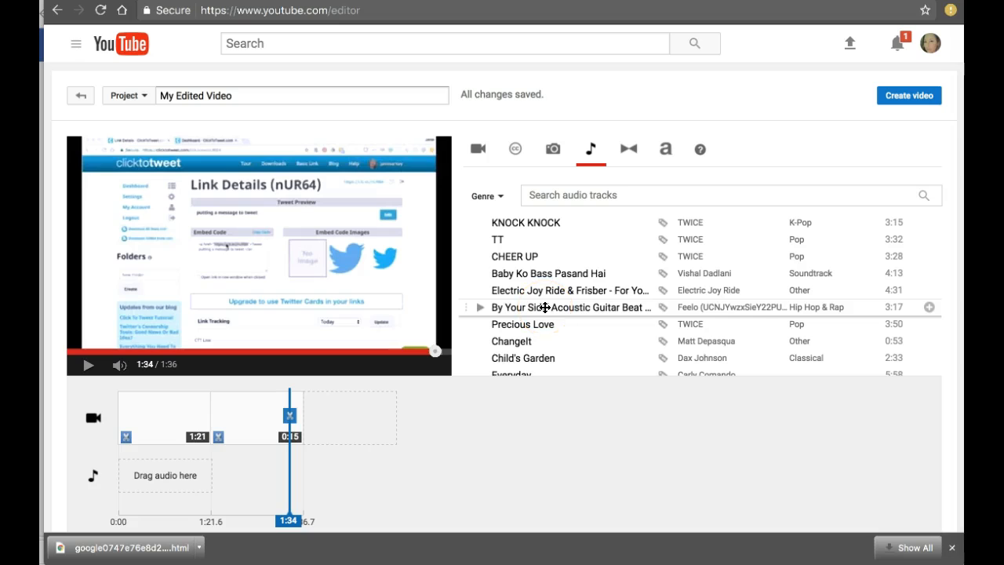
{"action": "left_click_drag", "start_coordinate": [545, 307], "coordinate": [181, 483]}
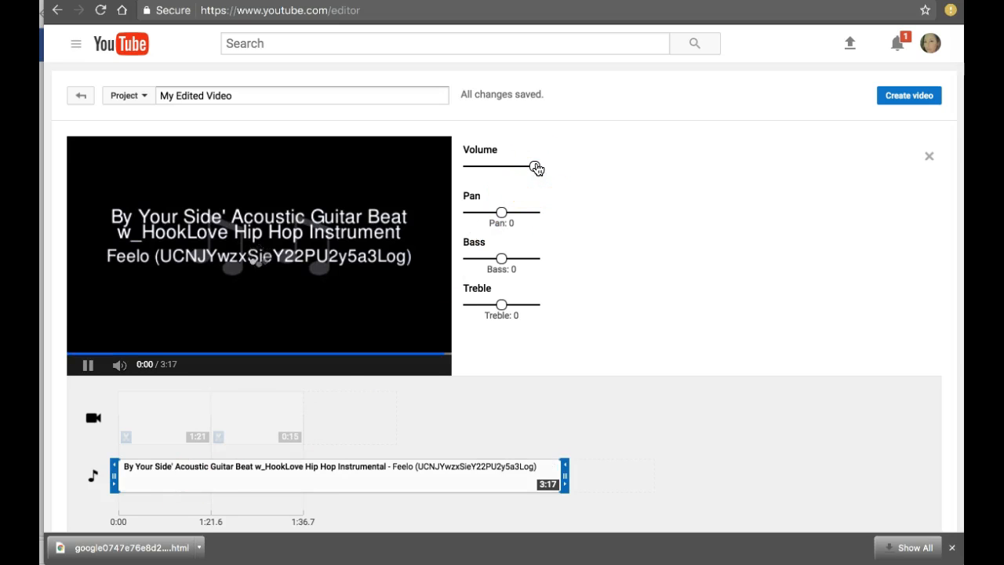
{"action": "left_click", "coordinate": [476, 167]}
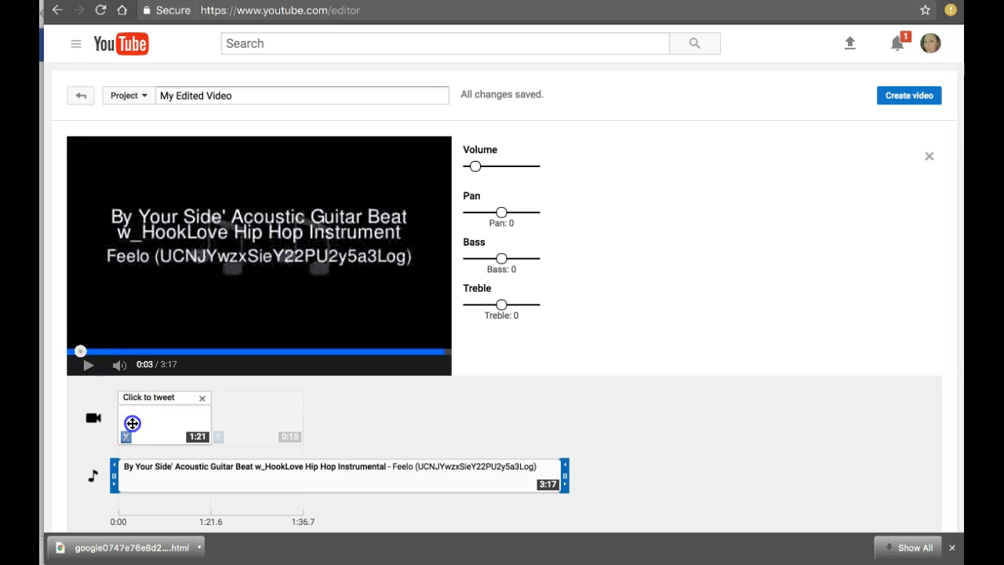
{"action": "left_click", "coordinate": [132, 423]}
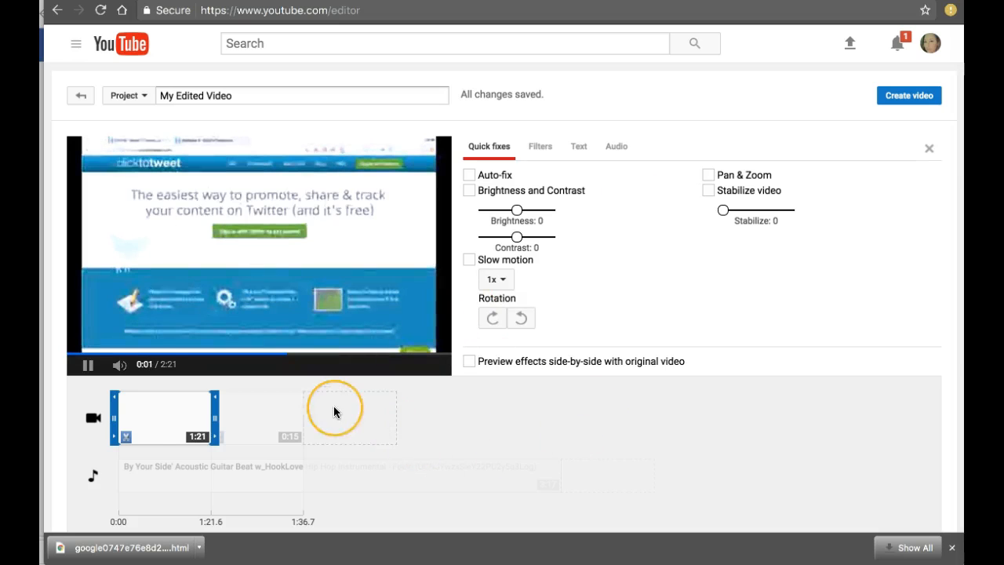
{"action": "left_click", "coordinate": [88, 364]}
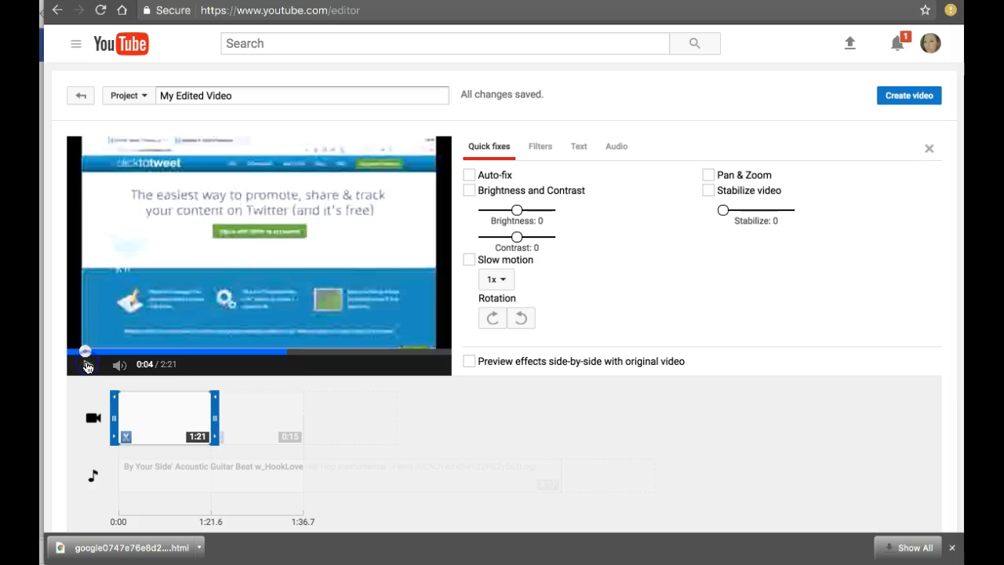
Trim the end of the music track to about 1:35 so it roughly matches the video's length
{"action": "left_click", "coordinate": [484, 467]}
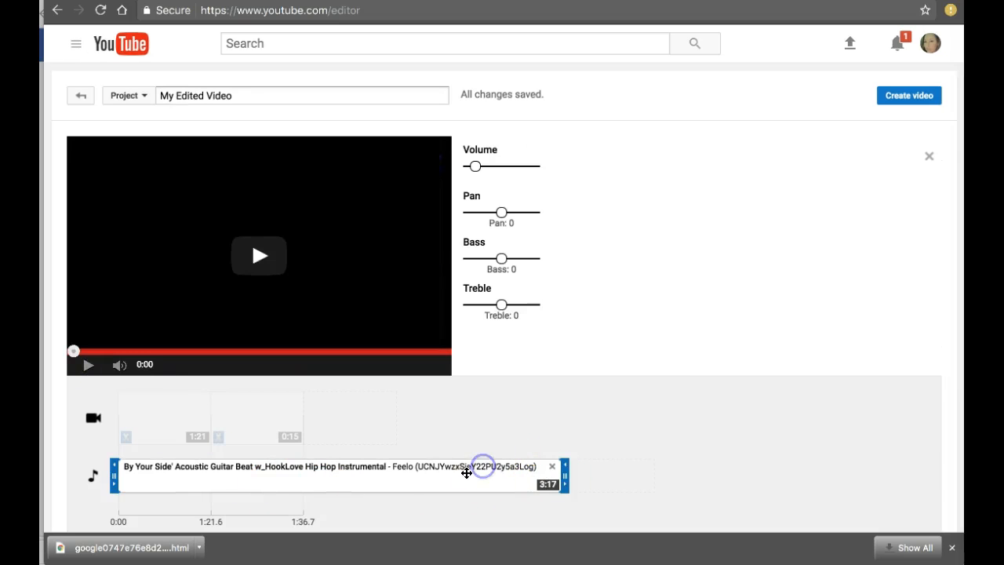
{"action": "left_click_drag", "start_coordinate": [556, 475], "coordinate": [299, 469]}
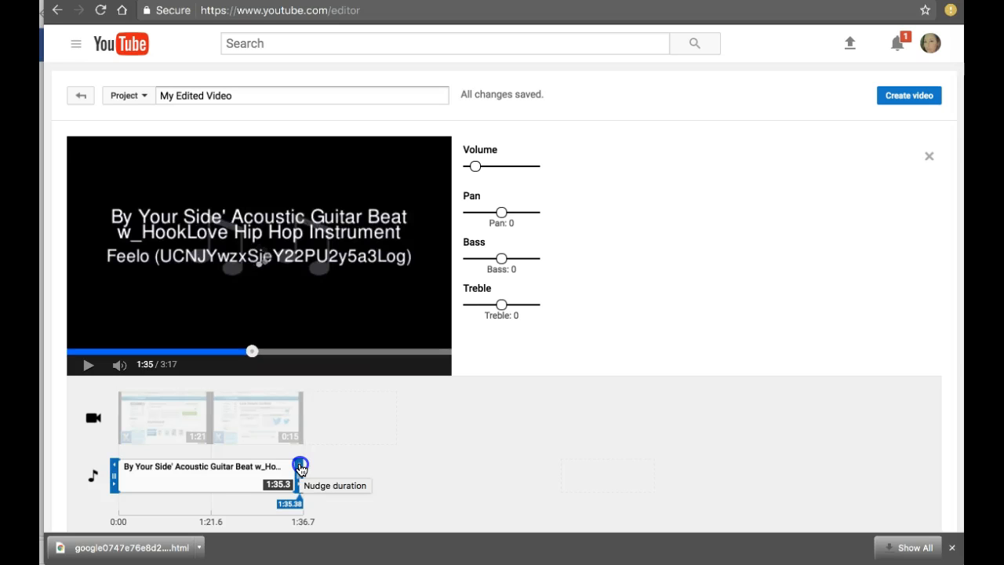
{"action": "left_click", "coordinate": [301, 479]}
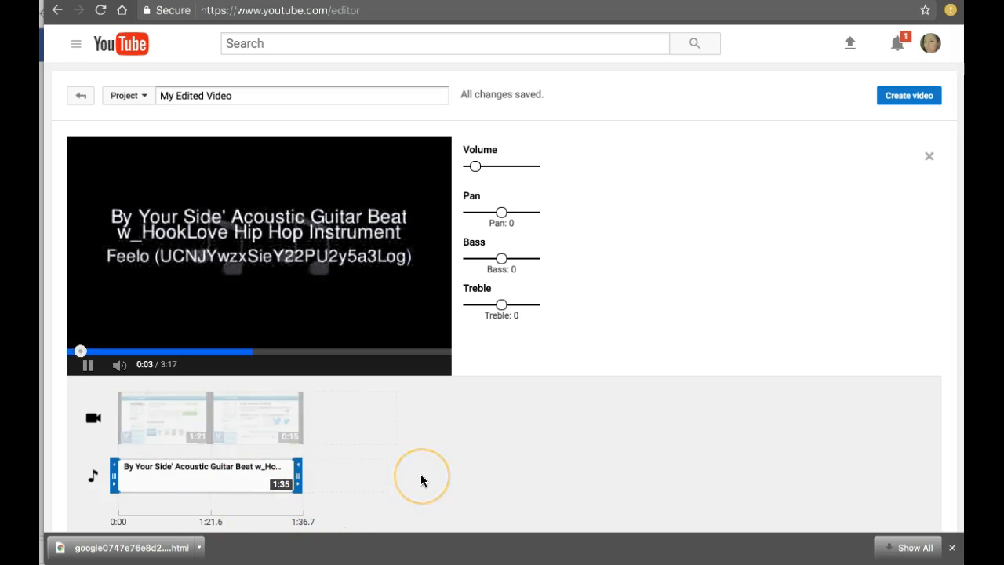
{"action": "left_click", "coordinate": [88, 366]}
Select the first video clip on the timeline to bring up its editing options, and pause the preview
{"action": "left_click", "coordinate": [138, 410]}
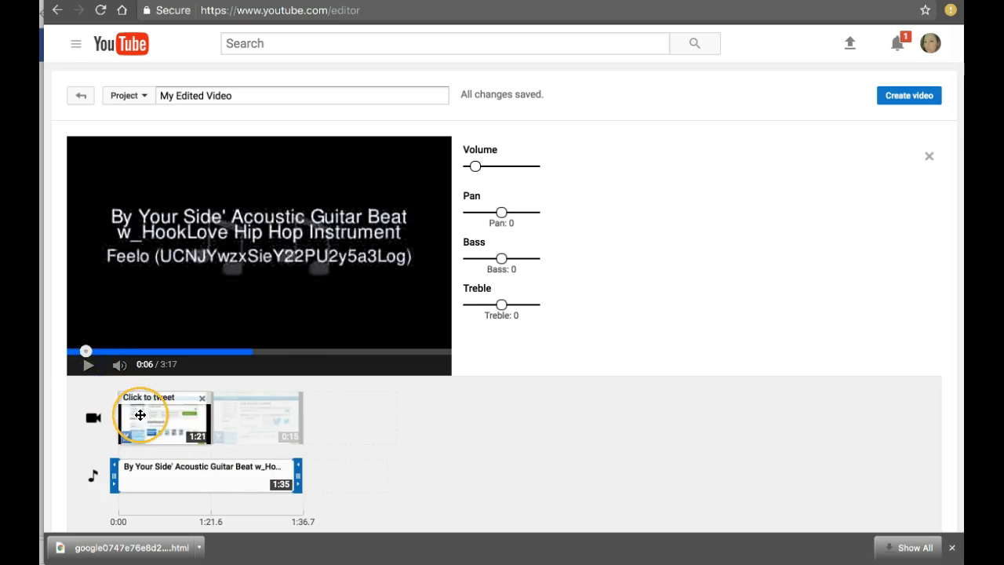
{"action": "left_click", "coordinate": [86, 365]}
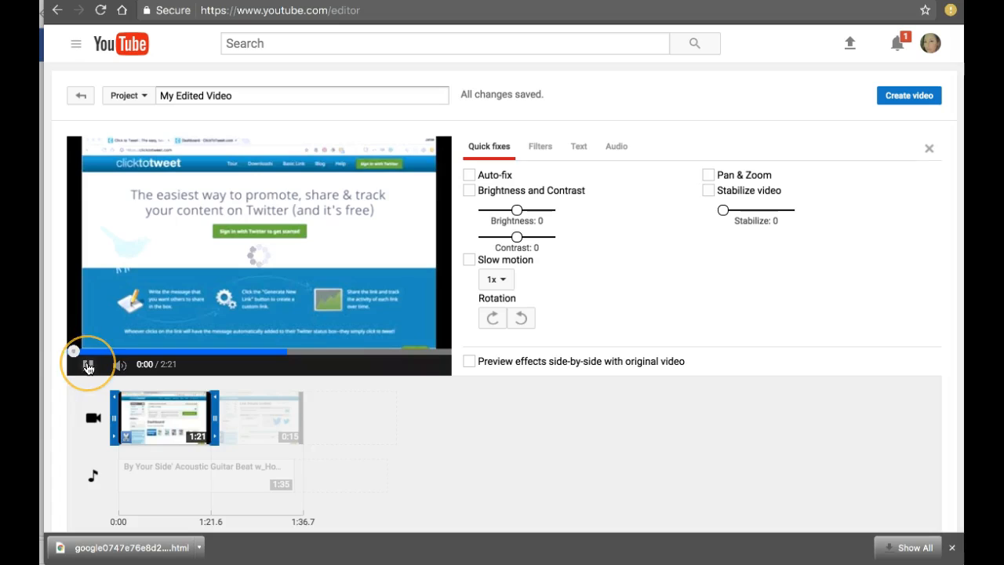
{"action": "left_click", "coordinate": [904, 101]}
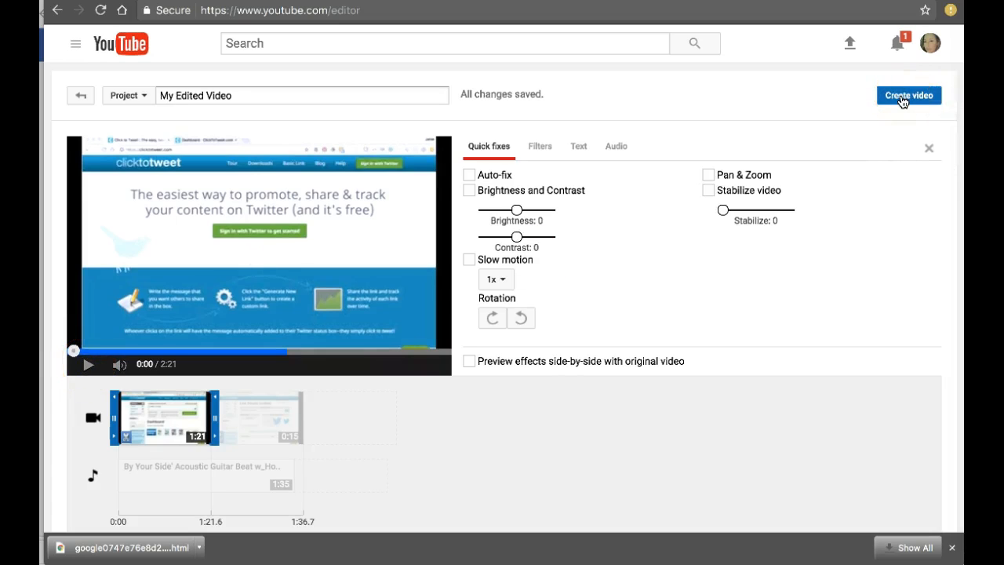
Try the Pan & Zoom effect on the first clip, then turn it off and pause the preview
{"action": "left_click", "coordinate": [710, 178]}
{"action": "left_click", "coordinate": [114, 294]}
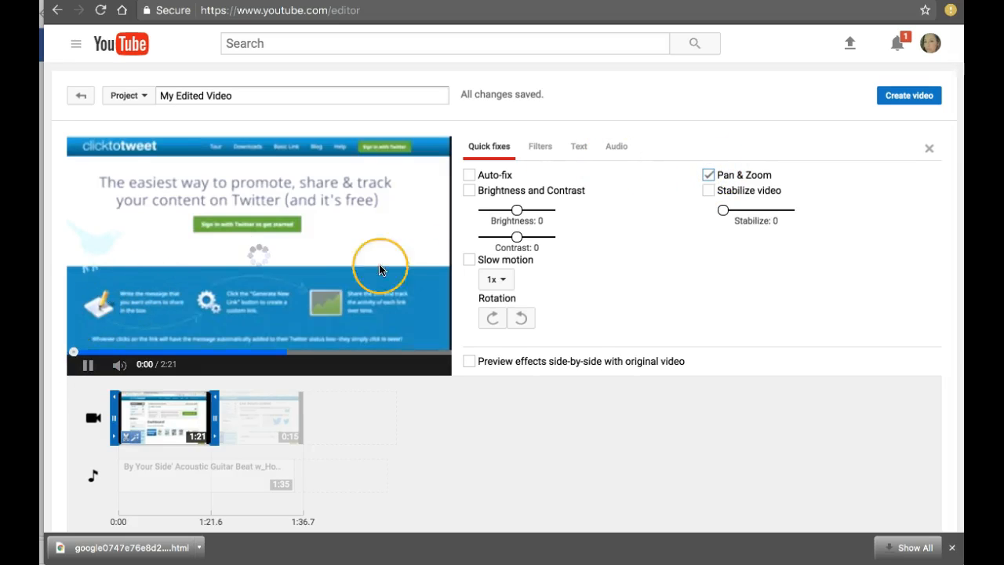
{"action": "left_click", "coordinate": [709, 184]}
{"action": "left_click", "coordinate": [333, 293]}
{"action": "left_click", "coordinate": [88, 363]}
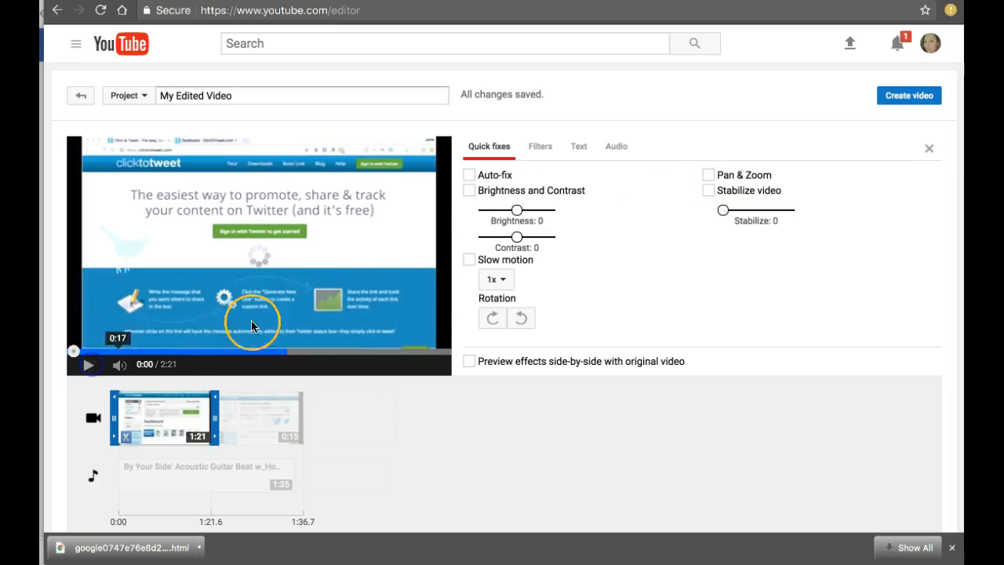
Try the Brightness and Contrast adjustment on the first clip with brightness at -5, and switch it off again
{"action": "left_click", "coordinate": [469, 191]}
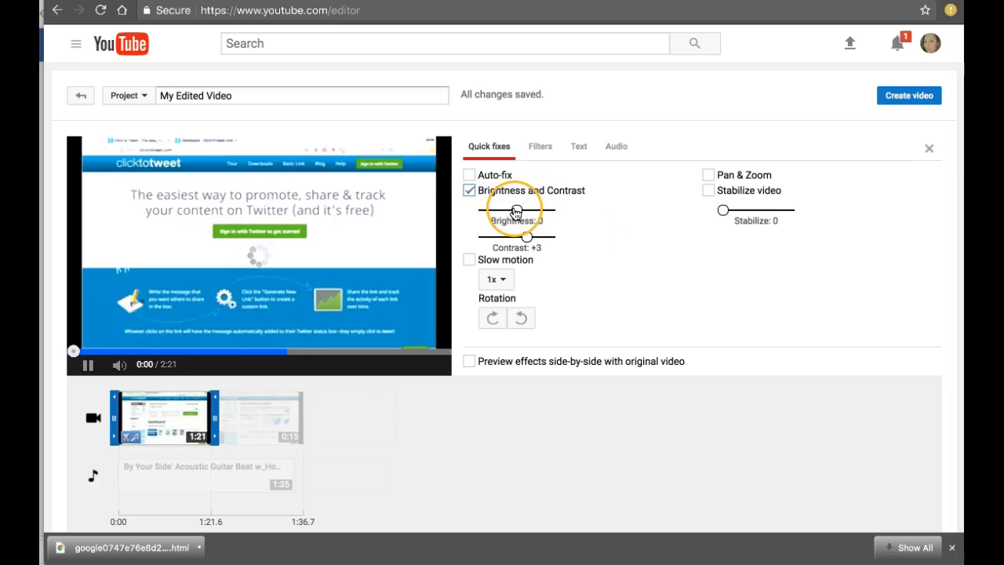
{"action": "left_click_drag", "start_coordinate": [549, 212], "coordinate": [506, 212]}
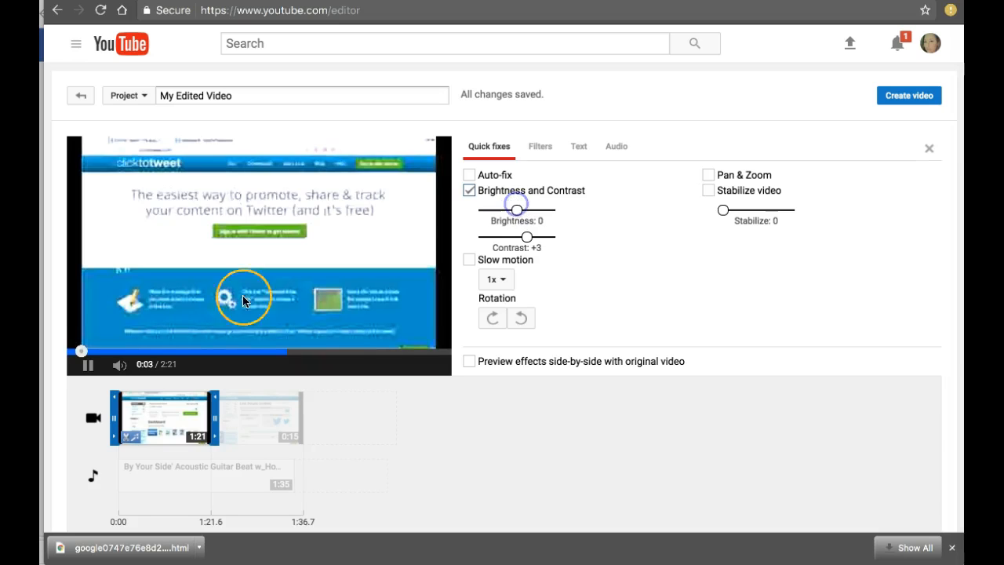
{"action": "left_click", "coordinate": [89, 369]}
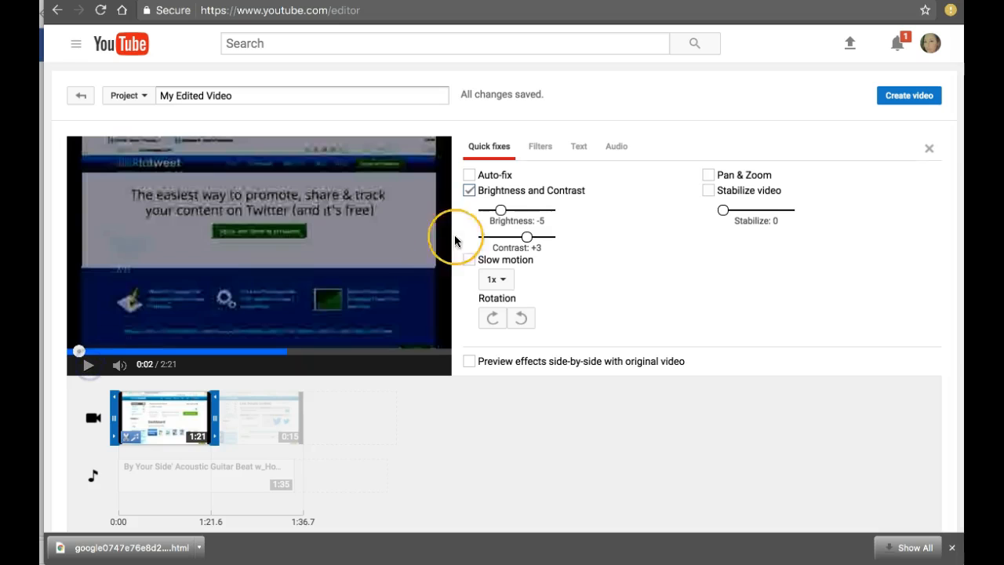
{"action": "left_click", "coordinate": [469, 190]}
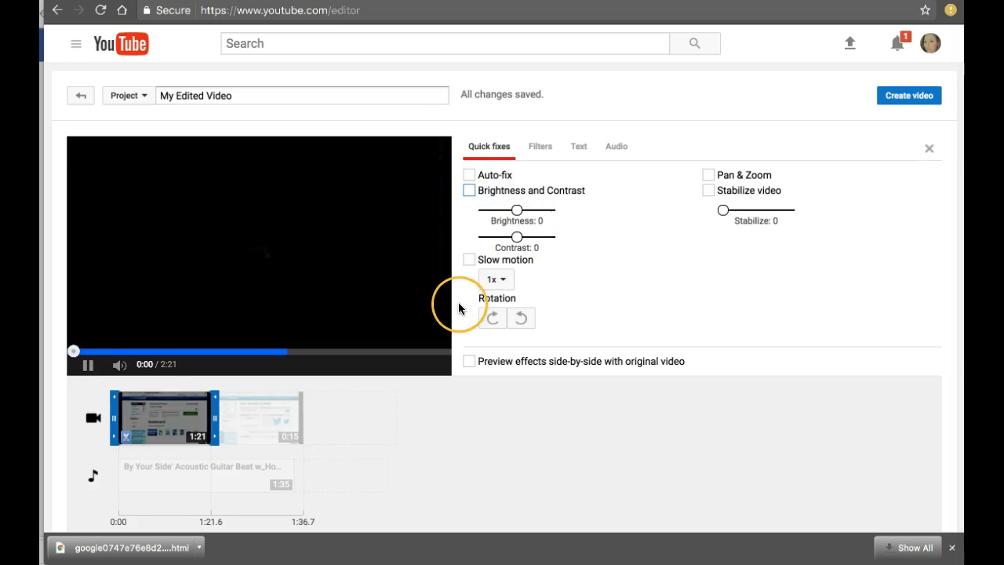
Try 2x slow motion and the Auto-fix on the first clip, switching each one off again
{"action": "left_click", "coordinate": [470, 262]}
{"action": "left_click", "coordinate": [504, 281]}
{"action": "left_click", "coordinate": [504, 283]}
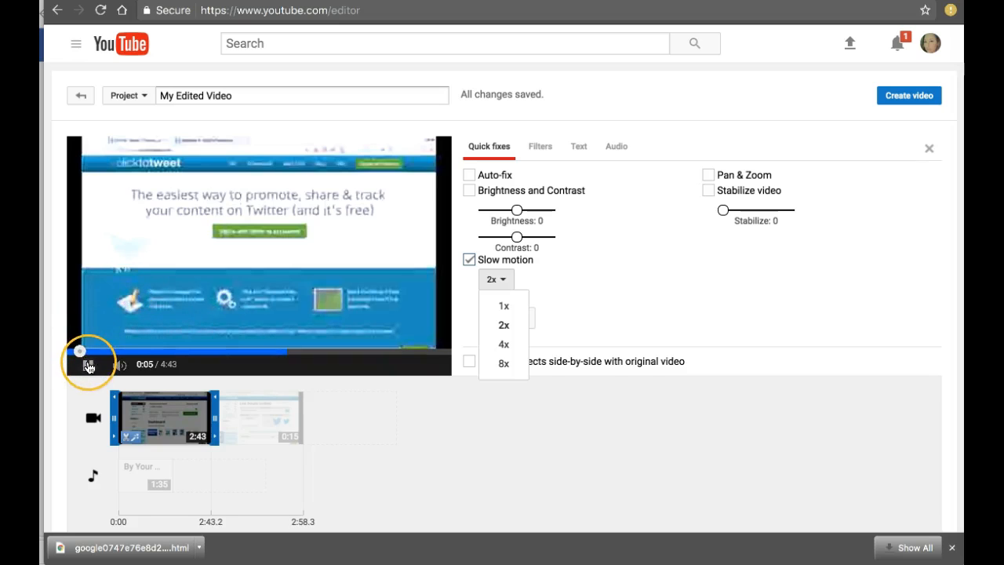
{"action": "left_click", "coordinate": [469, 259]}
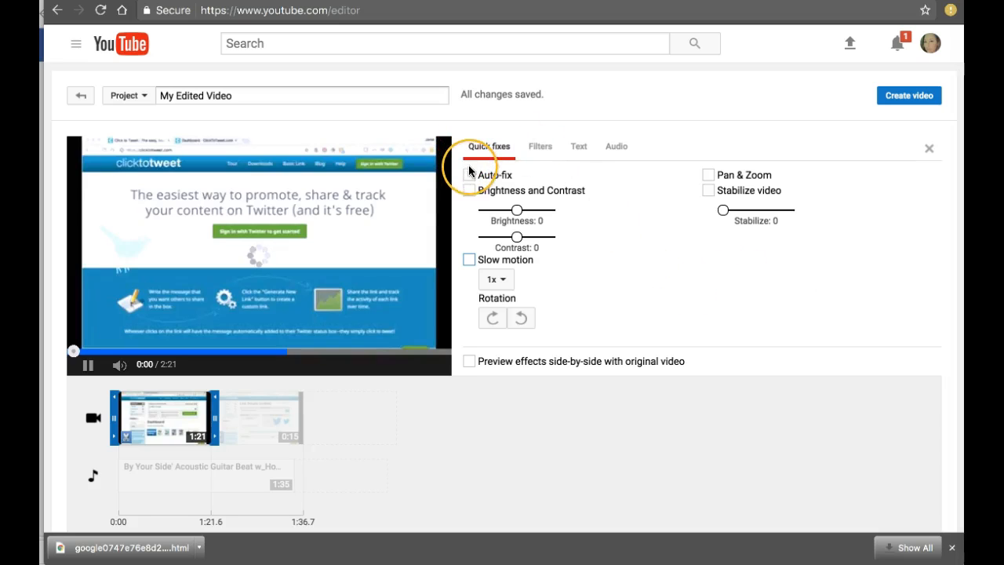
{"action": "left_click", "coordinate": [469, 176]}
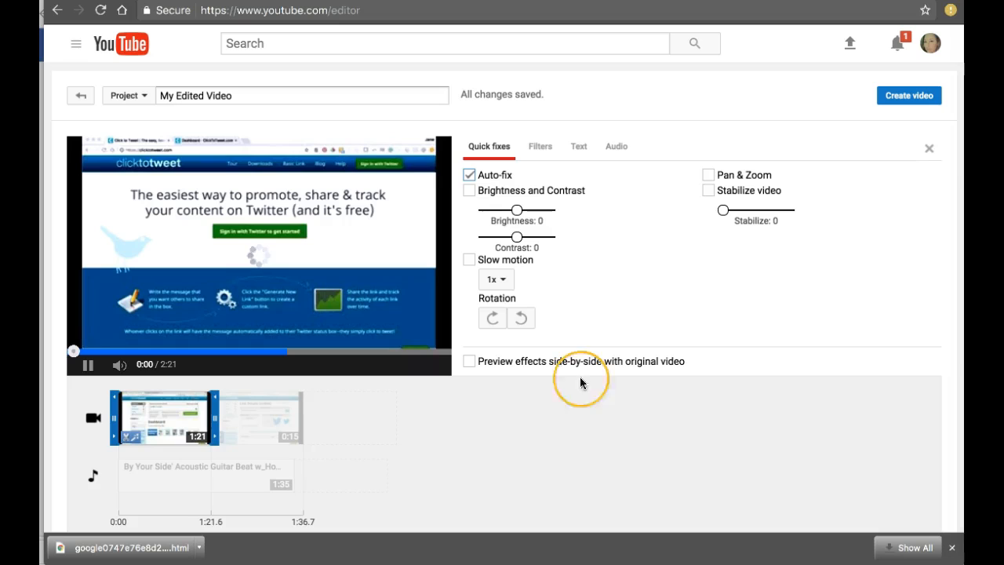
{"action": "left_click", "coordinate": [469, 175]}
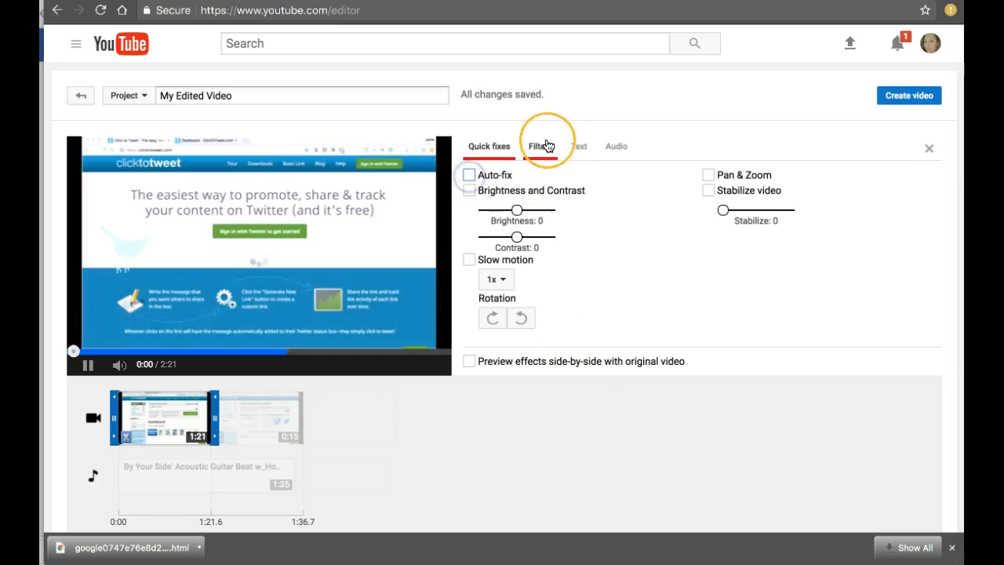
Try the Cross Process filter on the first clip and remove it again
{"action": "left_click", "coordinate": [543, 150]}
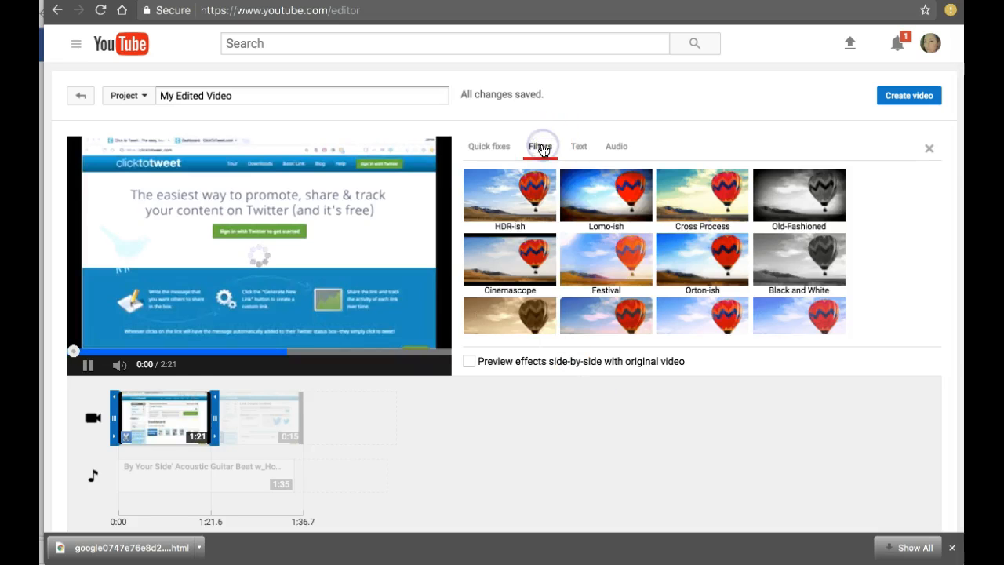
{"action": "left_click", "coordinate": [710, 190]}
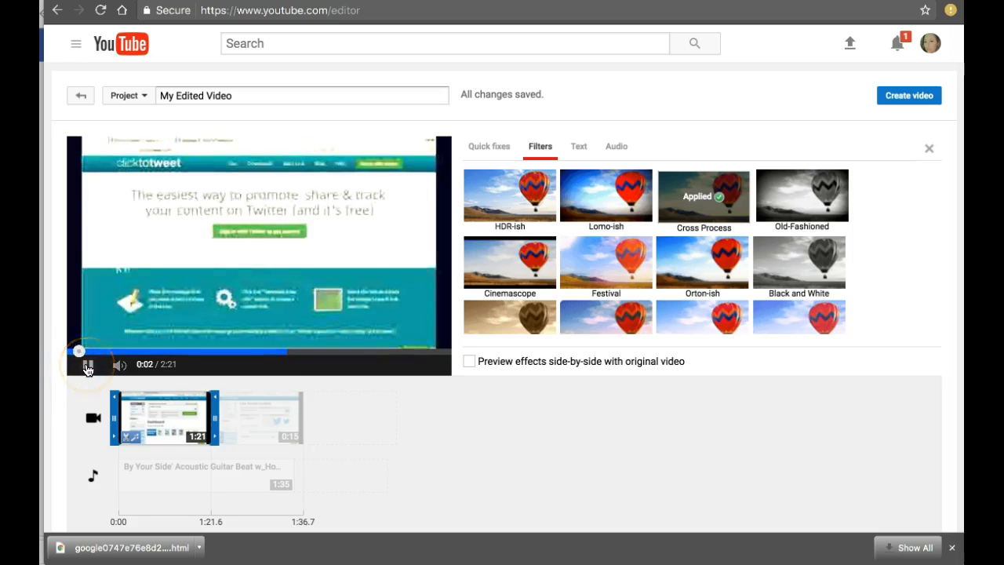
{"action": "left_click", "coordinate": [672, 193]}
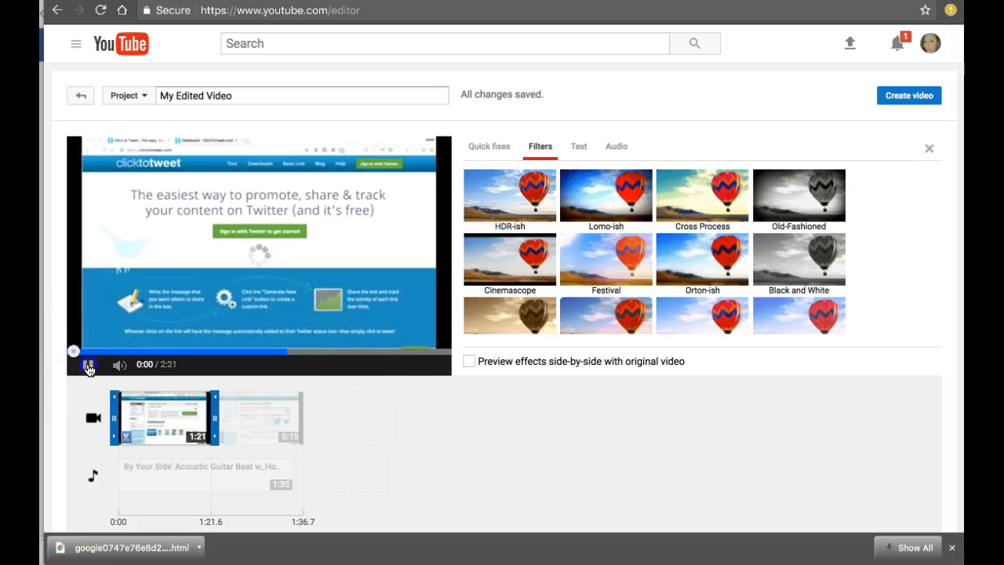
Enable the side-by-side preview with the original video and apply the Festival filter to the first clip
{"action": "left_click", "coordinate": [470, 362]}
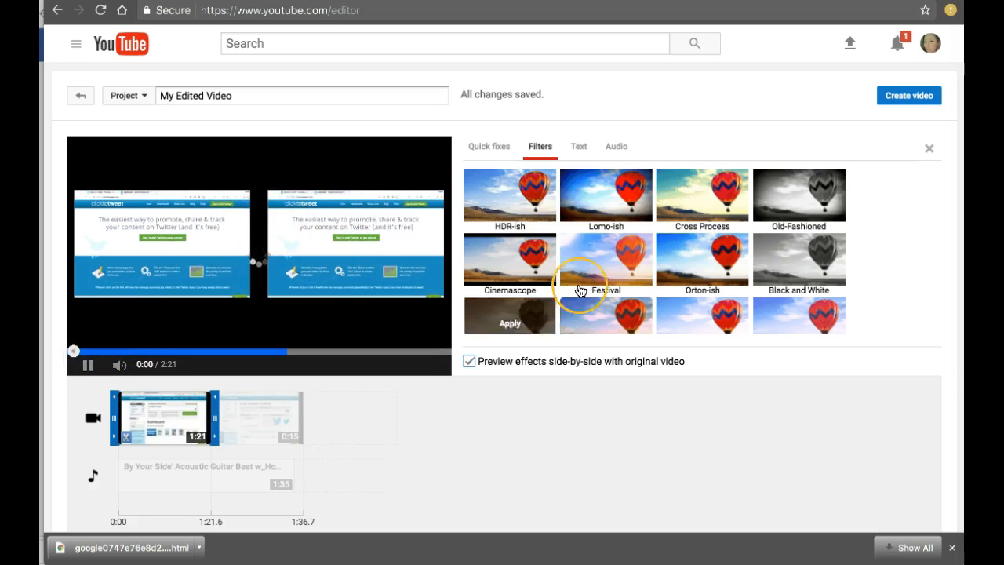
{"action": "left_click", "coordinate": [609, 264]}
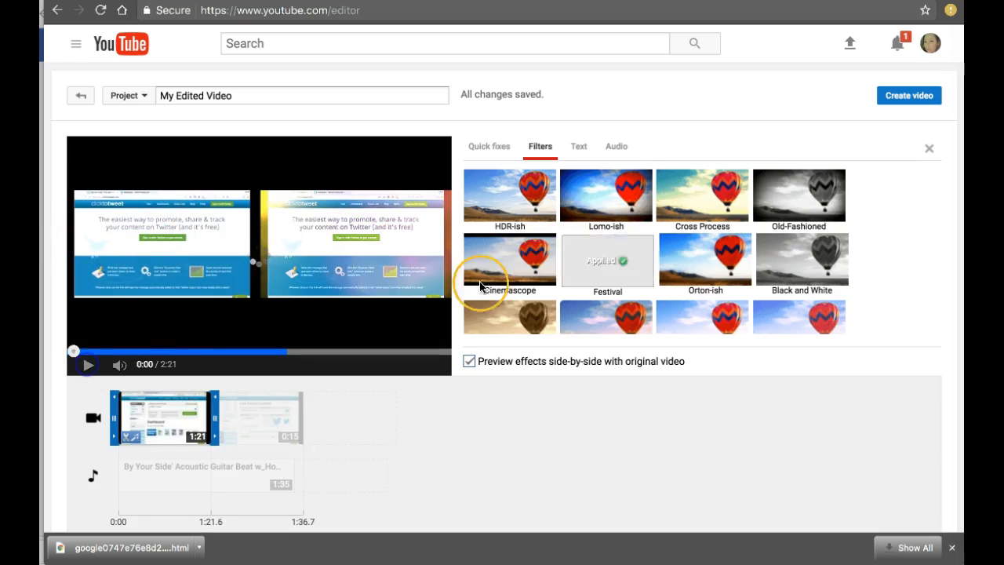
Enable a text overlay on the first clip and replace the placeholder with "My text information"
{"action": "left_click", "coordinate": [579, 145]}
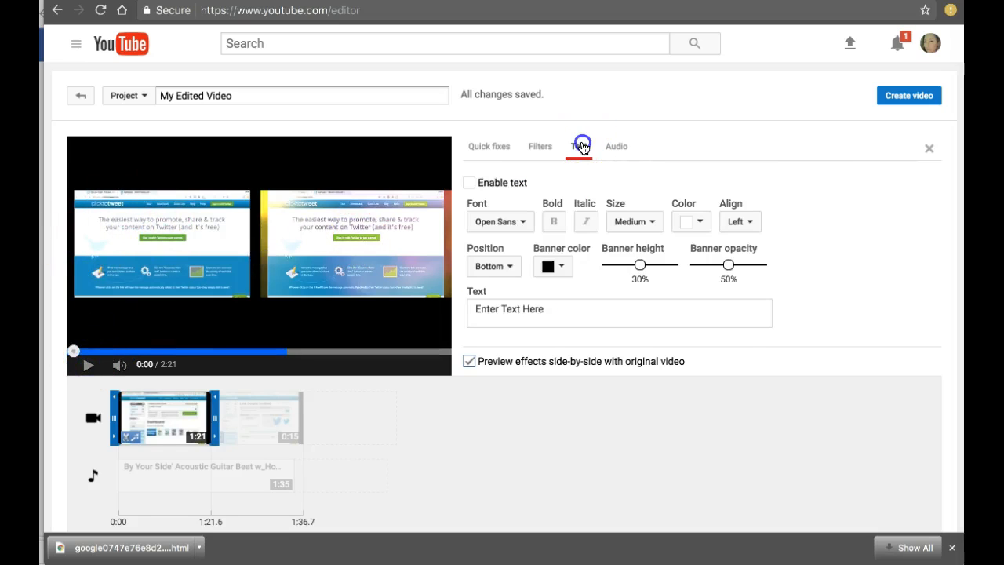
{"action": "left_click", "coordinate": [469, 183]}
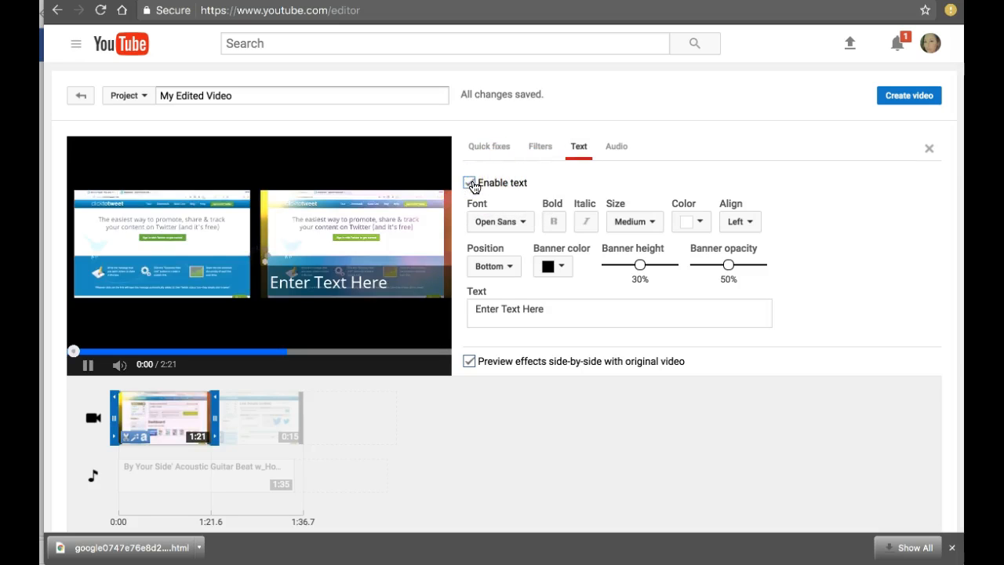
{"action": "left_click", "coordinate": [481, 308]}
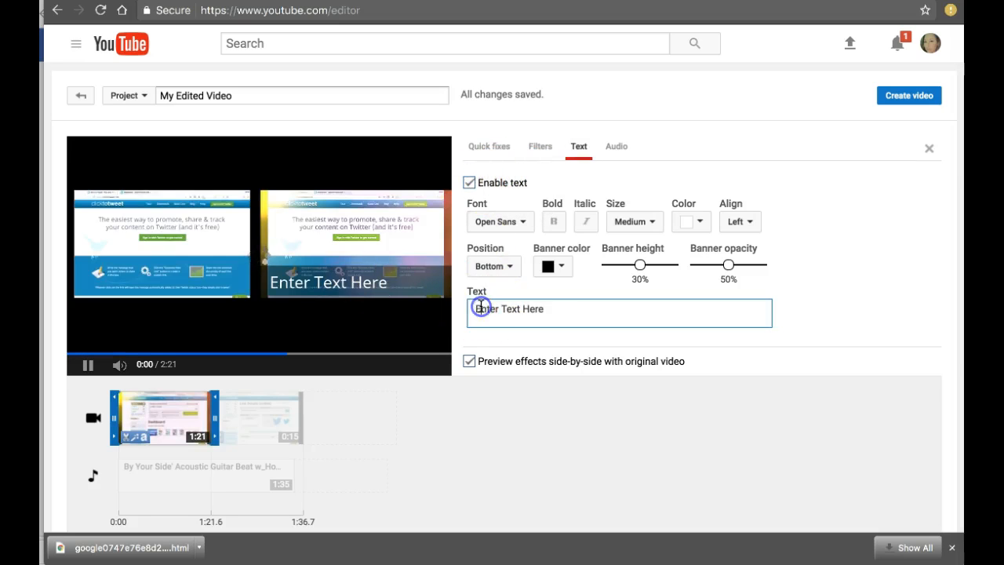
{"action": "type", "text": "My text information"}
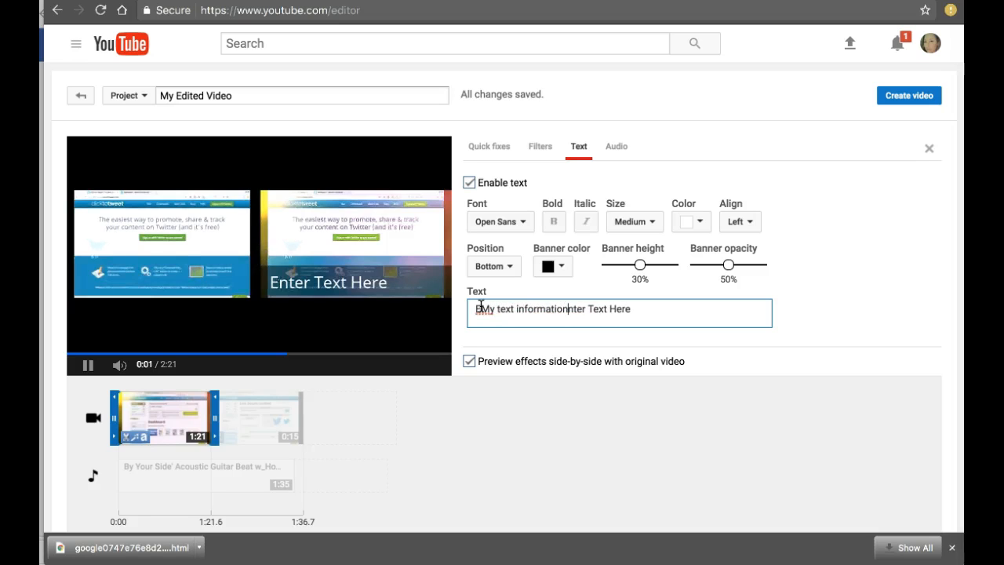
{"action": "left_click", "coordinate": [481, 309]}
{"action": "left_click", "coordinate": [463, 309]}
{"action": "key", "text": "Delete"}
{"action": "left_click_drag", "start_coordinate": [622, 308], "coordinate": [568, 307]}
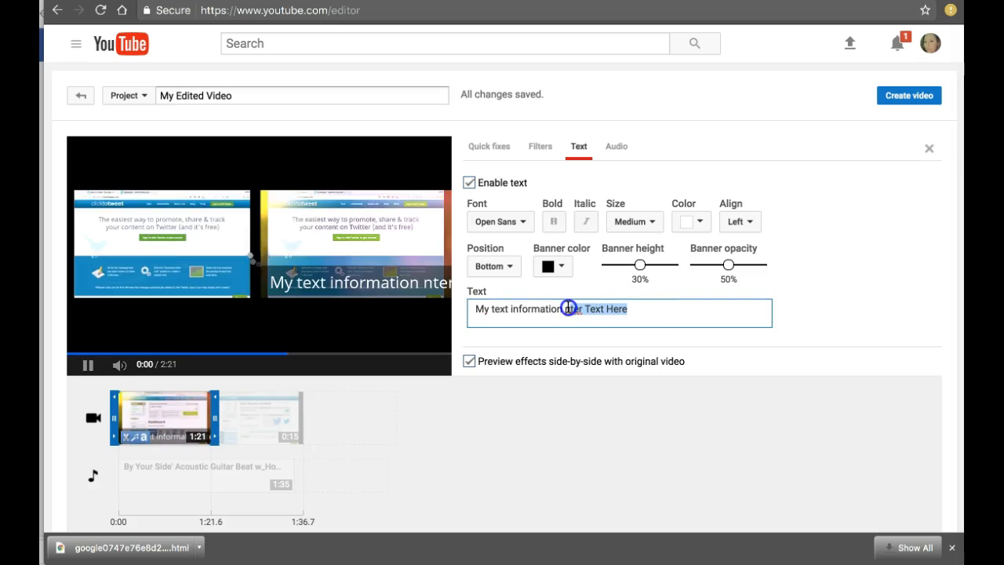
{"action": "key", "text": "BackSpace"}
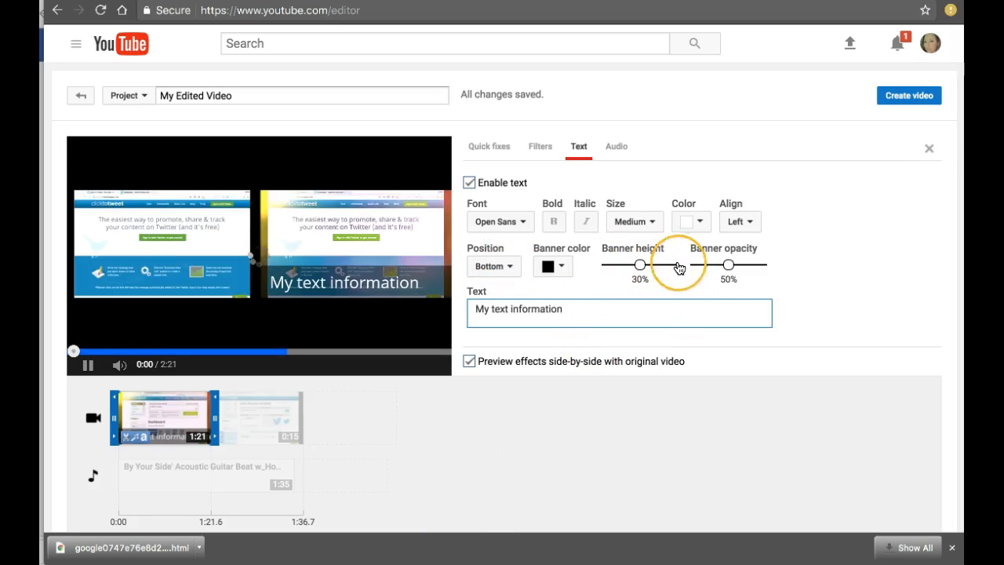
Set the text banner's height to 25% and its opacity to 10%, and pause the preview
{"action": "left_click", "coordinate": [640, 266]}
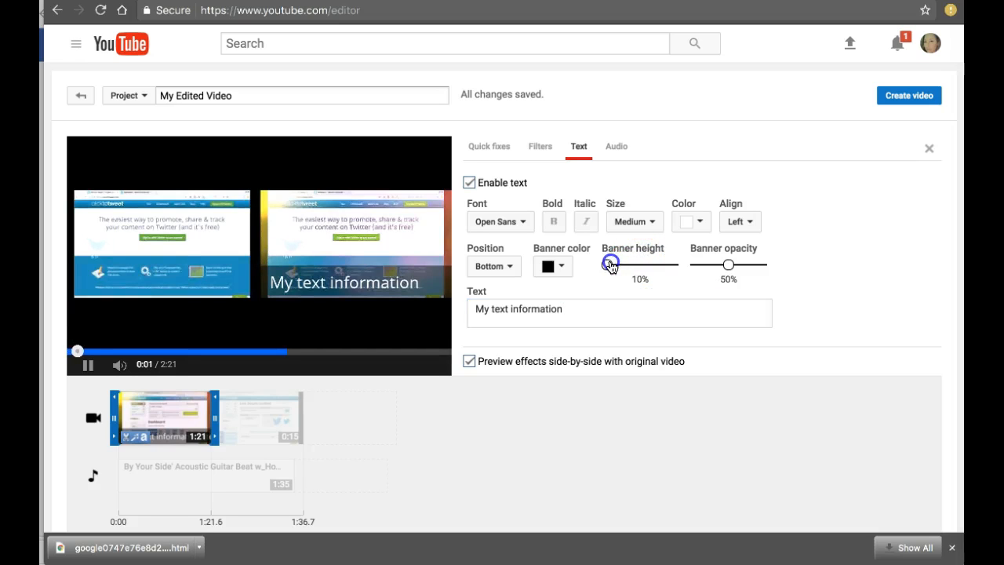
{"action": "left_click_drag", "start_coordinate": [610, 265], "coordinate": [637, 265]}
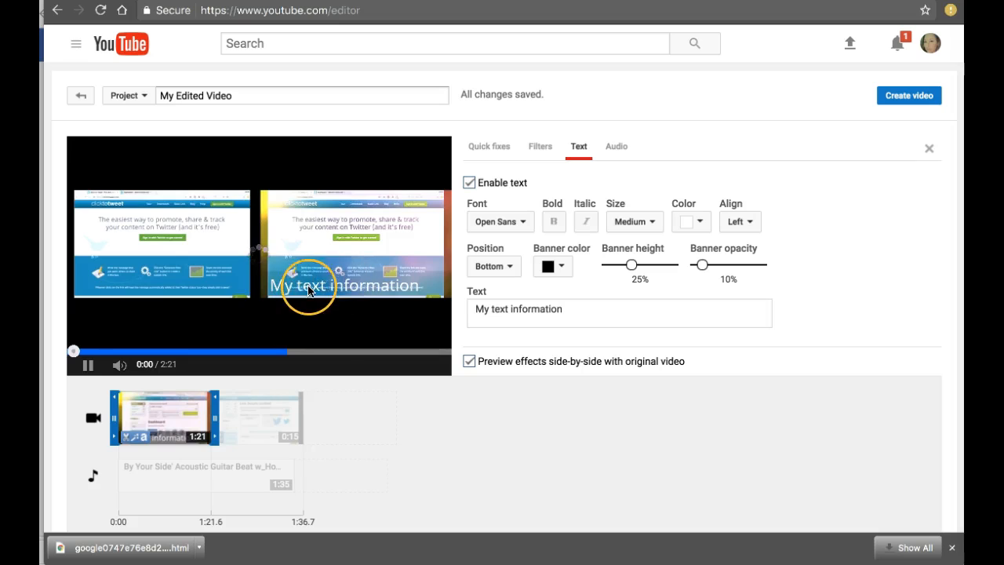
{"action": "left_click", "coordinate": [88, 364]}
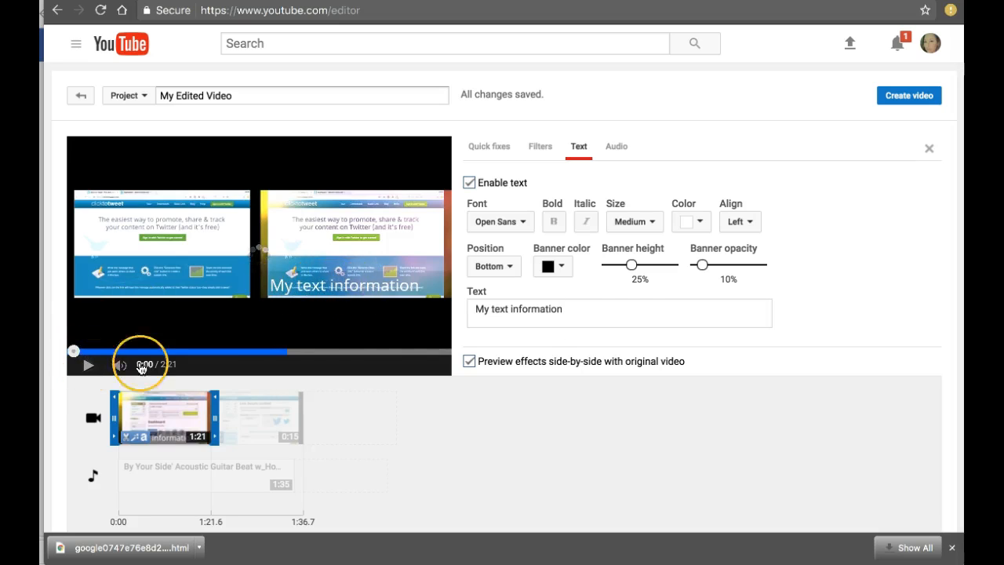
Change the text banner to red with 40% opacity and set its position to Top
{"action": "left_click", "coordinate": [562, 267]}
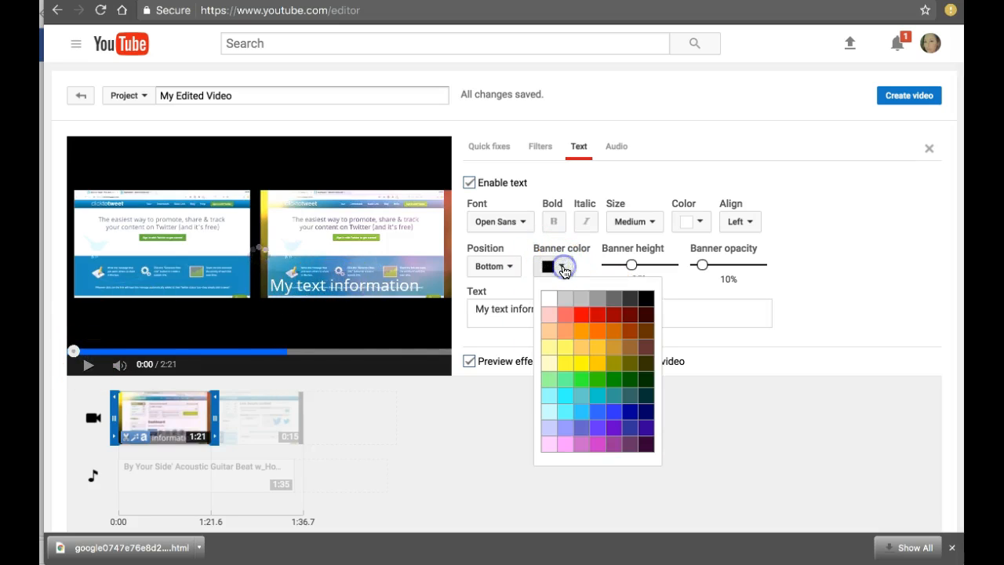
{"action": "left_click", "coordinate": [578, 329]}
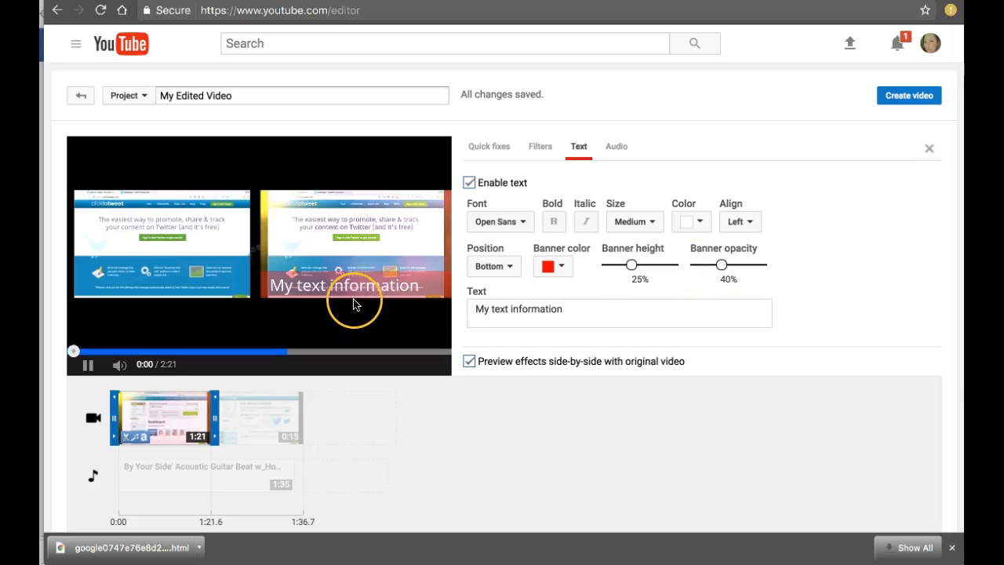
{"action": "left_click", "coordinate": [498, 268]}
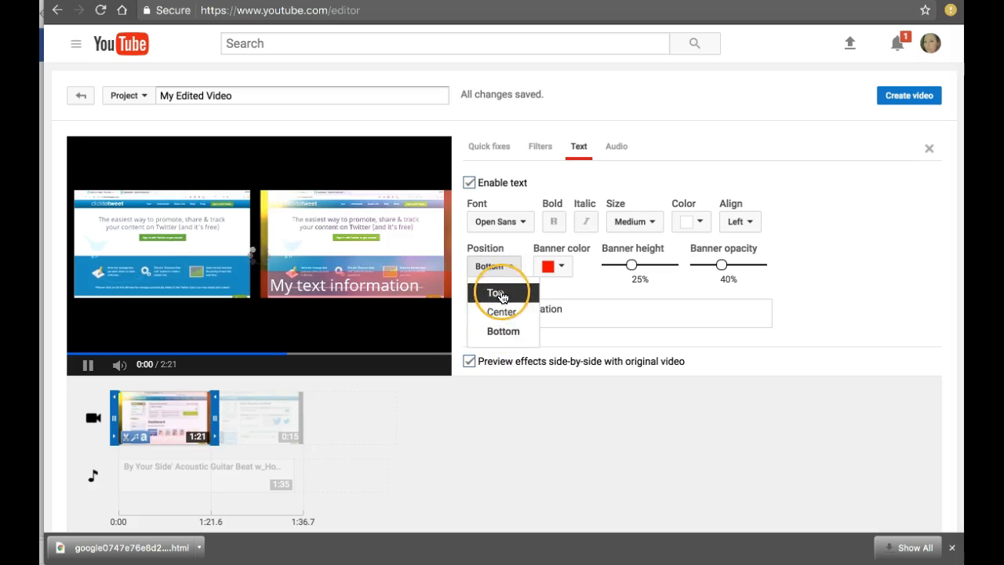
{"action": "left_click", "coordinate": [501, 294]}
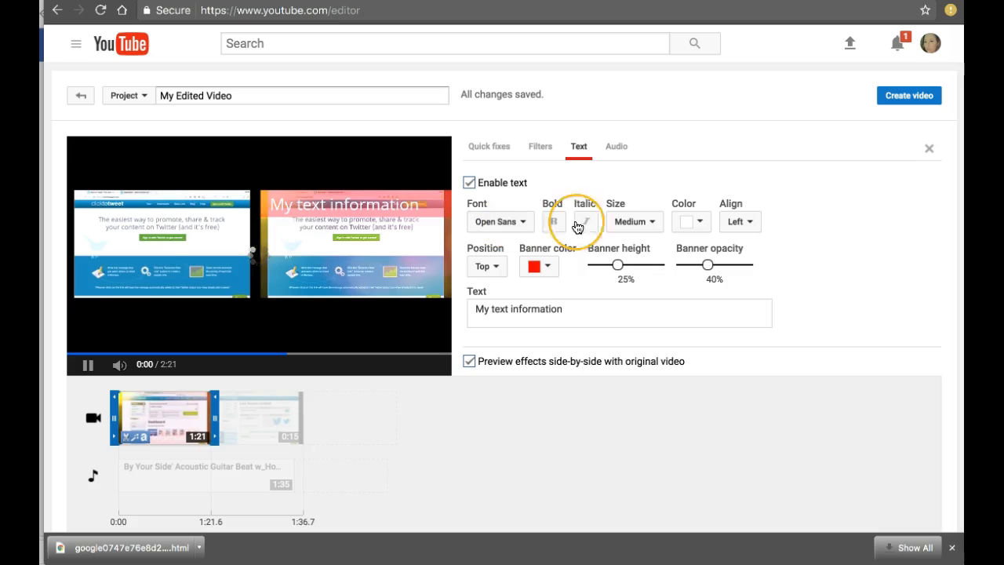
Set the overlay text's size to X-Small and its alignment to Center
{"action": "left_click", "coordinate": [637, 222]}
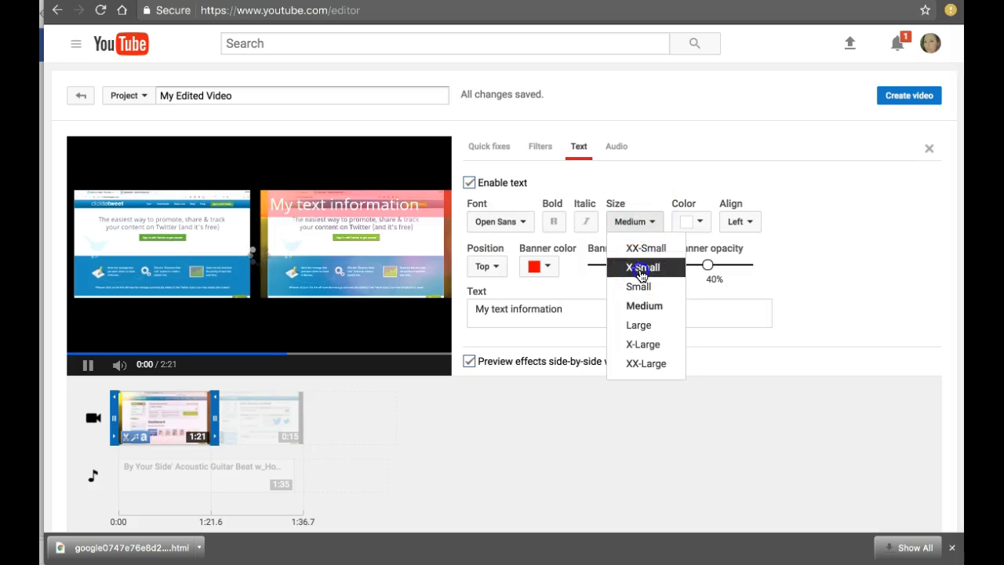
{"action": "left_click", "coordinate": [645, 268]}
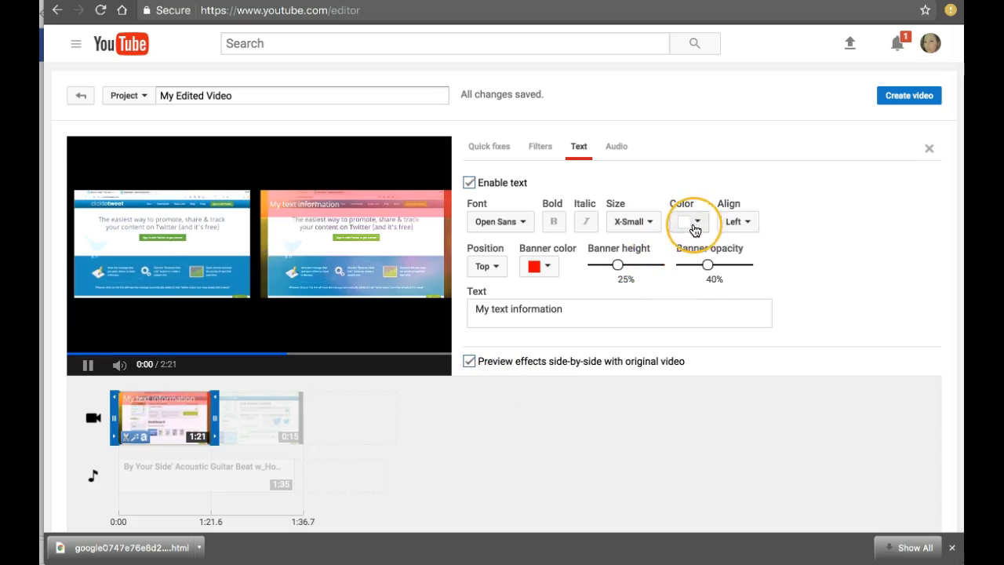
{"action": "left_click", "coordinate": [86, 366]}
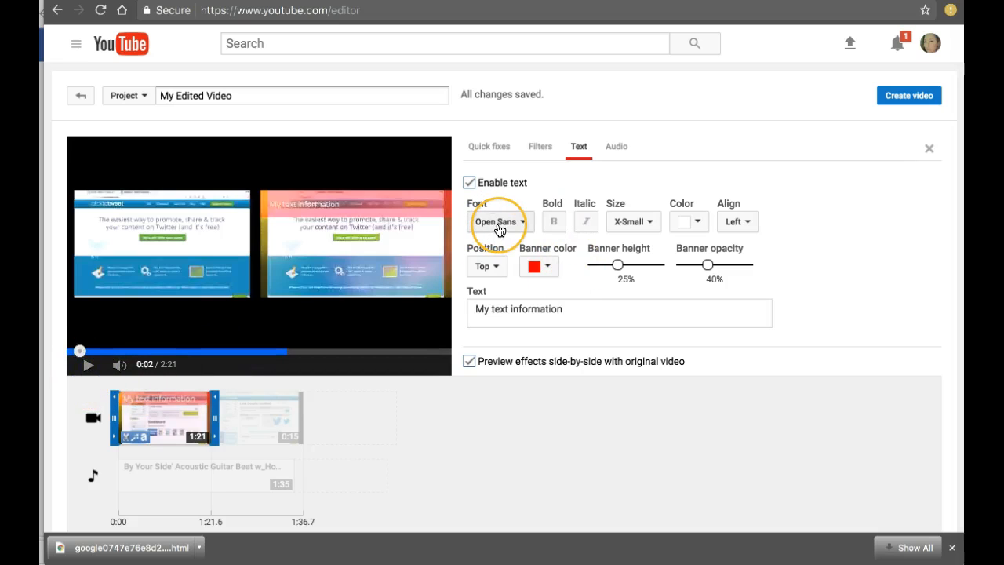
{"action": "left_click", "coordinate": [743, 223]}
{"action": "left_click", "coordinate": [747, 267]}
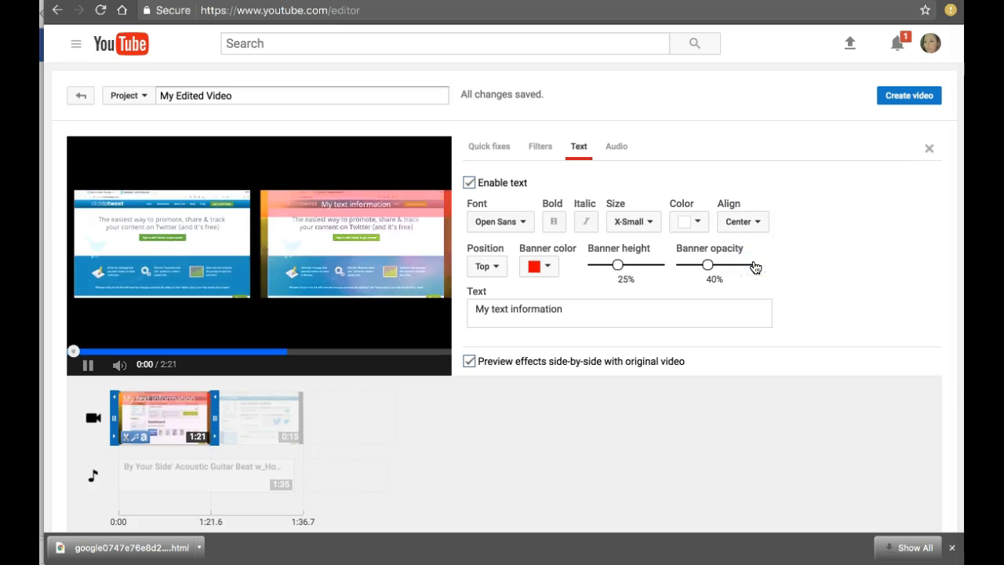
Pause the preview and show the first clip's audio adjustments for volume, pan, bass and treble
{"action": "left_click", "coordinate": [91, 365]}
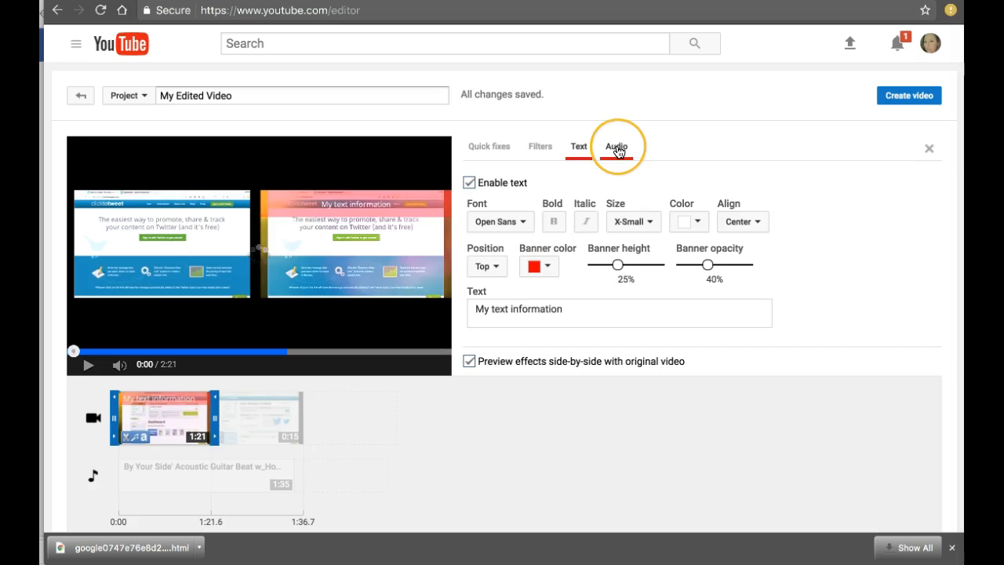
{"action": "left_click", "coordinate": [617, 149]}
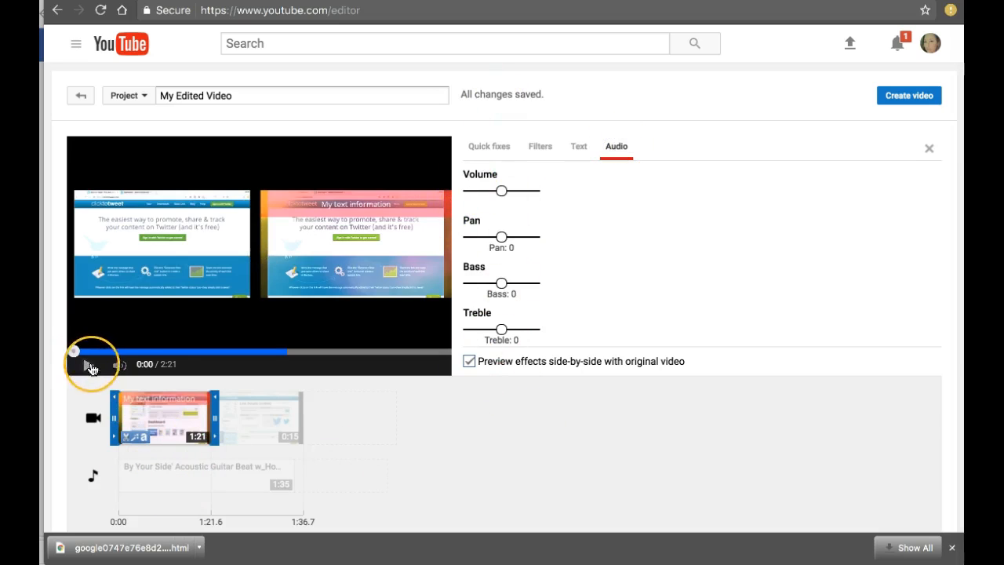
Rename the project to "Test" and create the video from it
{"action": "left_click", "coordinate": [243, 96]}
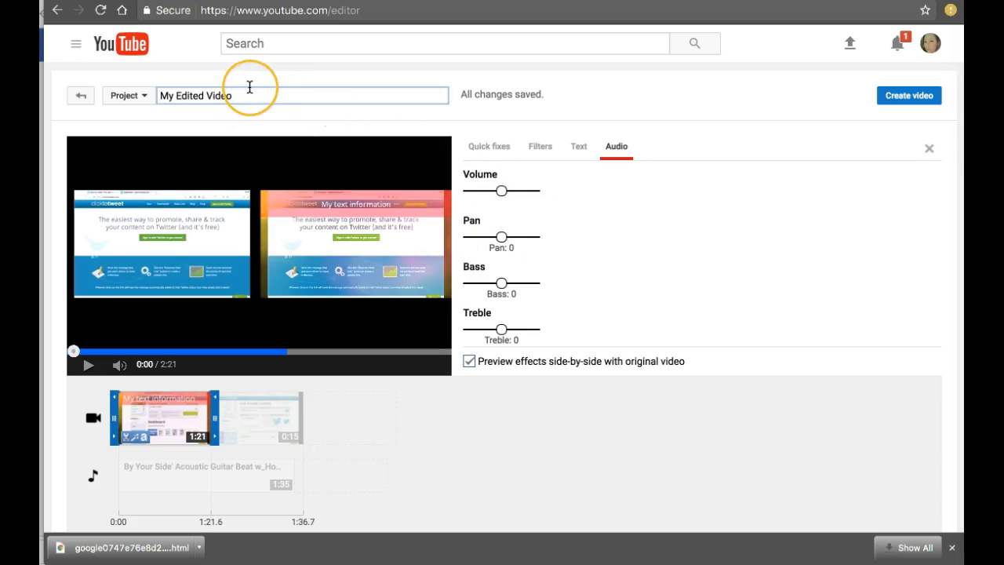
{"action": "left_click_drag", "start_coordinate": [160, 94], "coordinate": [228, 105]}
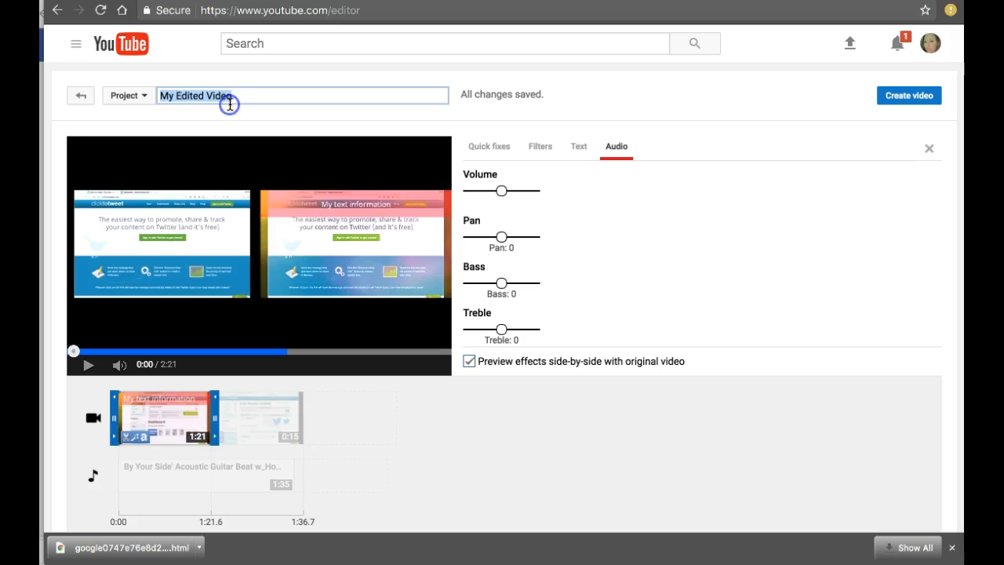
{"action": "type", "text": "Test"}
{"action": "left_click", "coordinate": [701, 197]}
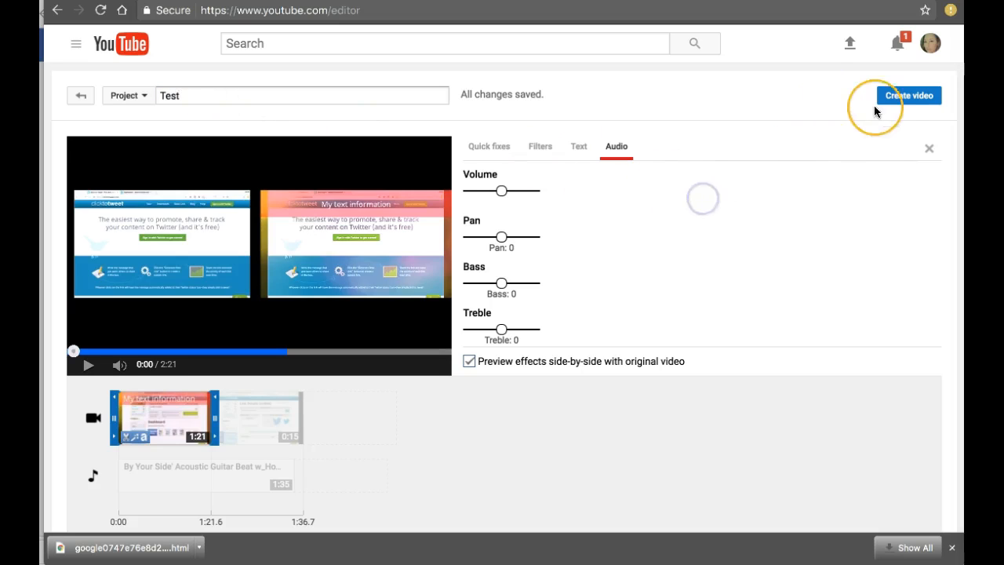
{"action": "left_click", "coordinate": [895, 104]}
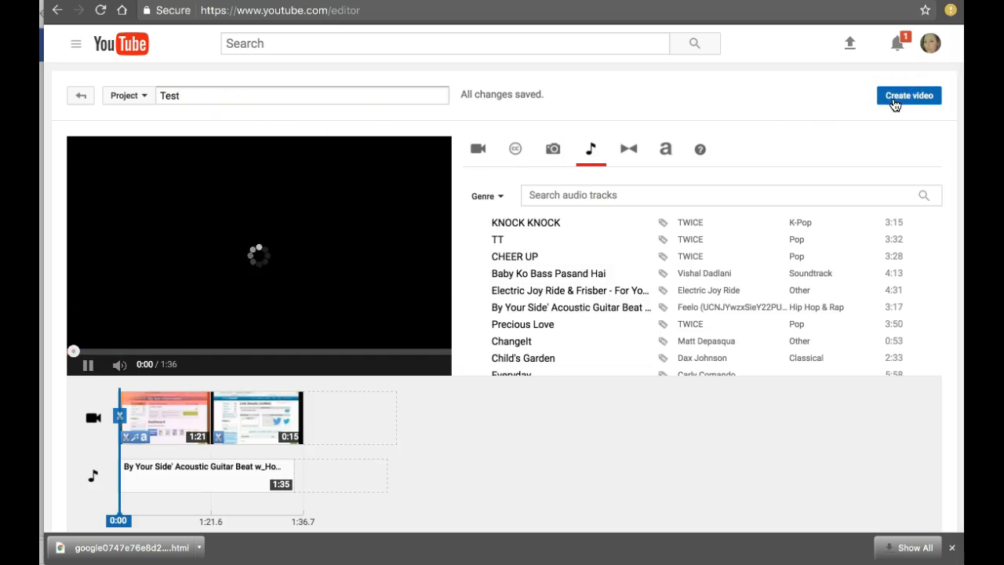